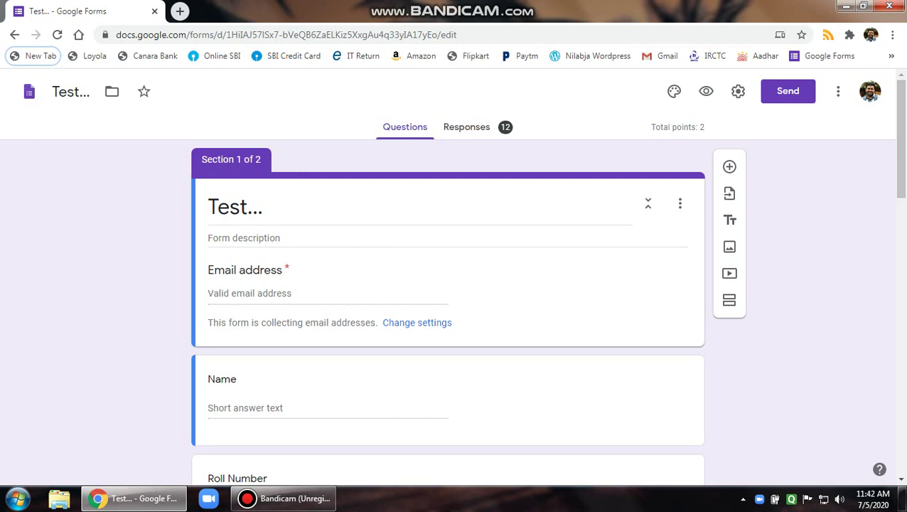
{"action": "scroll", "coordinate": [447, 285], "scroll_direction": "down", "scroll_amount": 1}
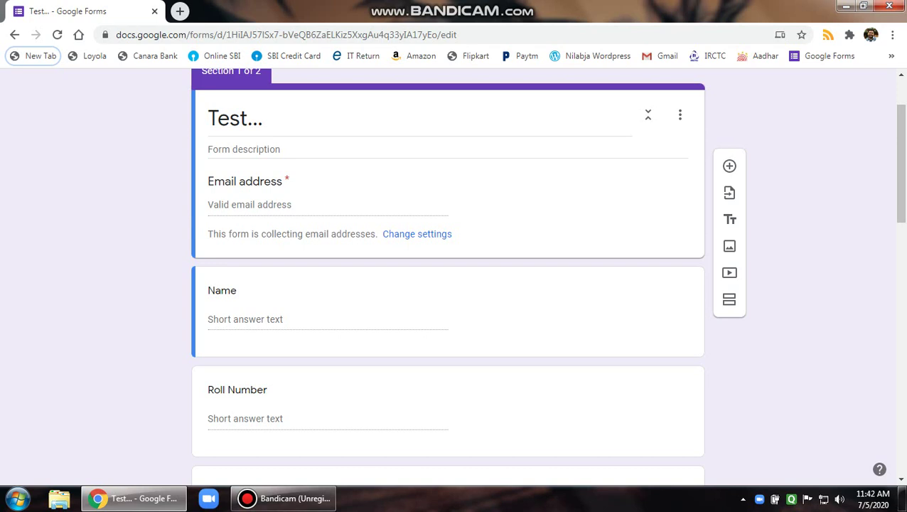
{"action": "scroll", "coordinate": [447, 274], "scroll_direction": "down", "scroll_amount": 1}
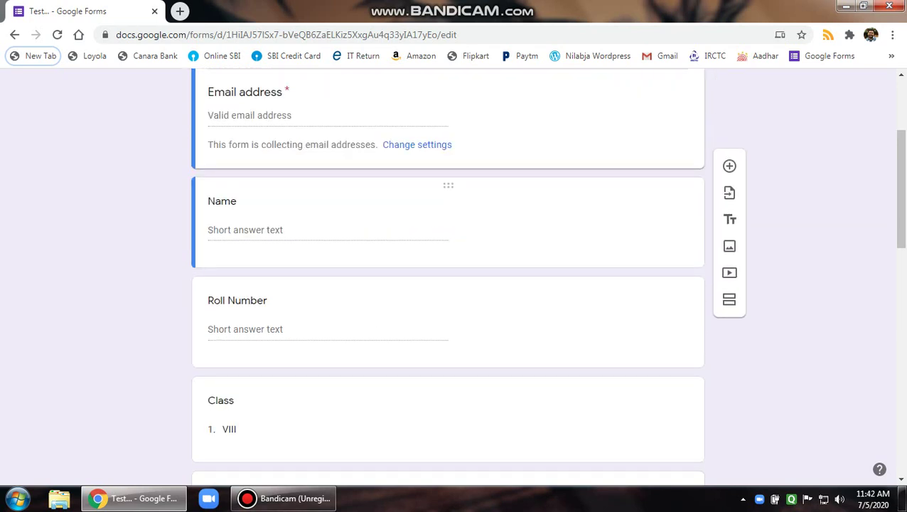
{"action": "scroll", "coordinate": [448, 284], "scroll_direction": "down", "scroll_amount": 2}
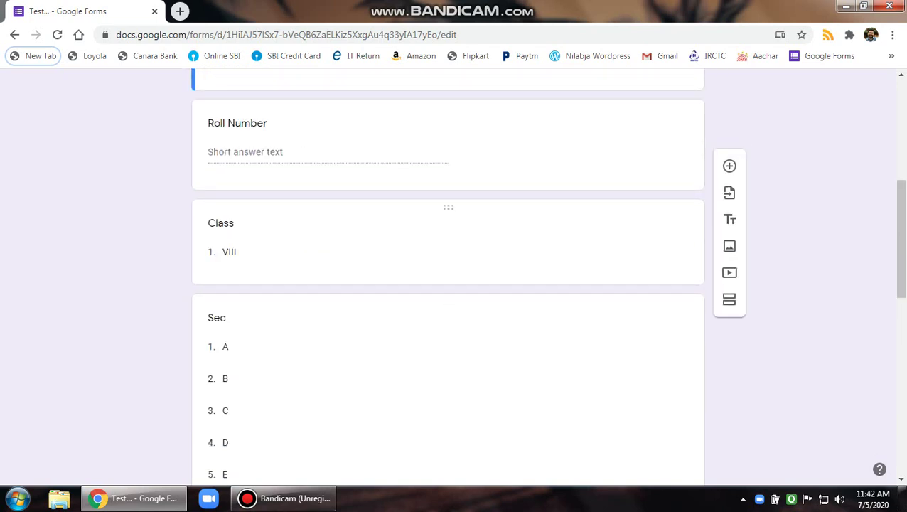
{"action": "scroll", "coordinate": [447, 284], "scroll_direction": "down", "scroll_amount": 1}
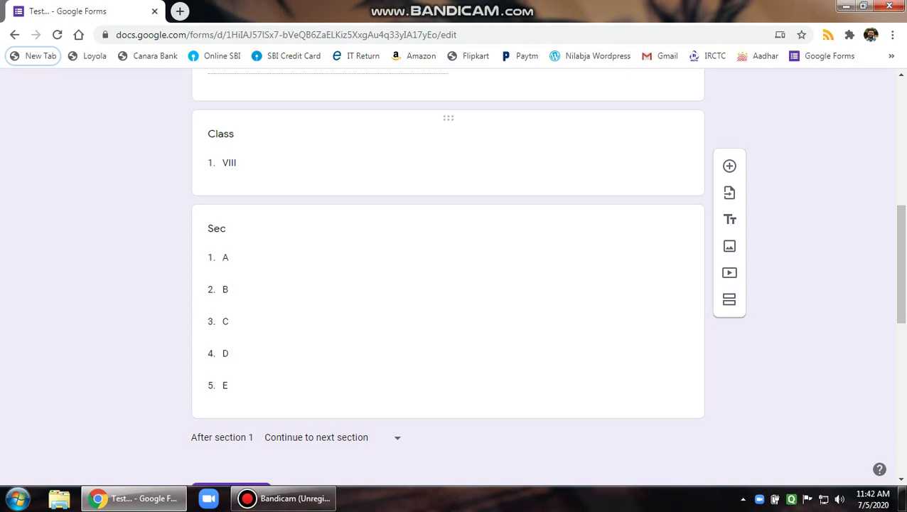
{"action": "key", "text": "Home"}
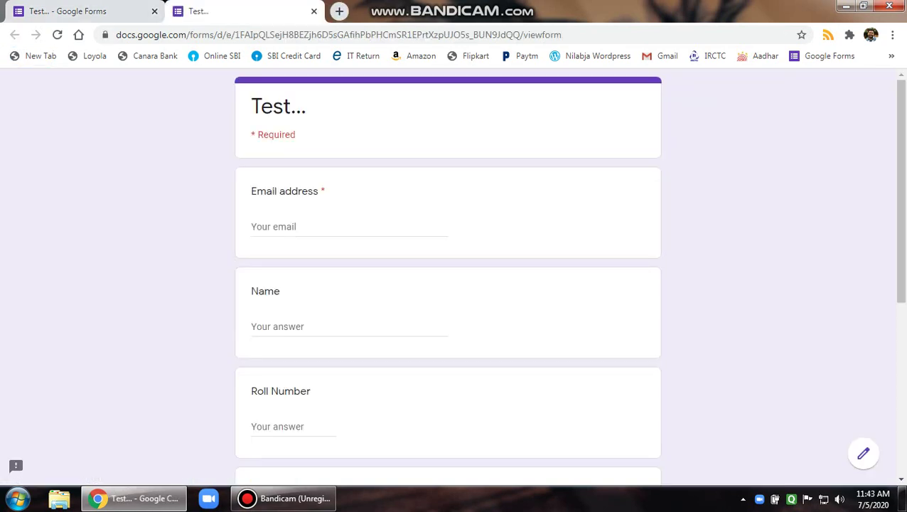
{"action": "left_click", "coordinate": [291, 226]}
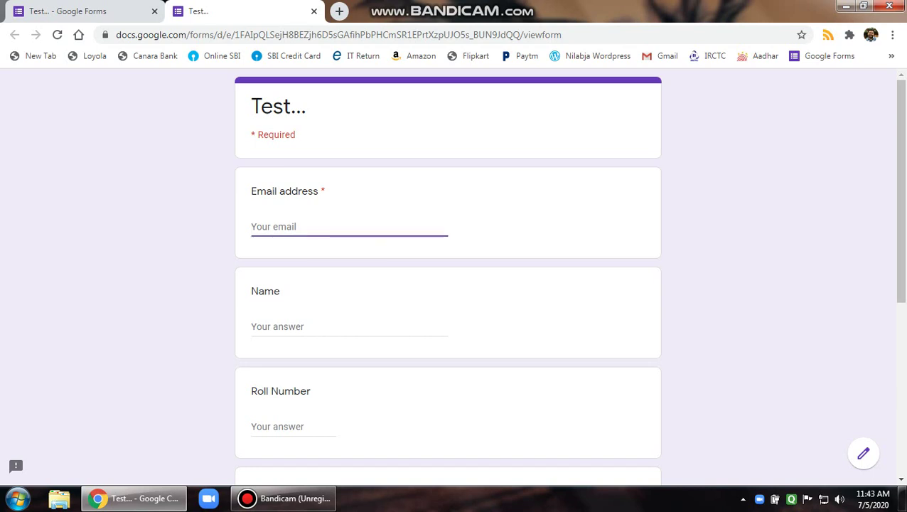
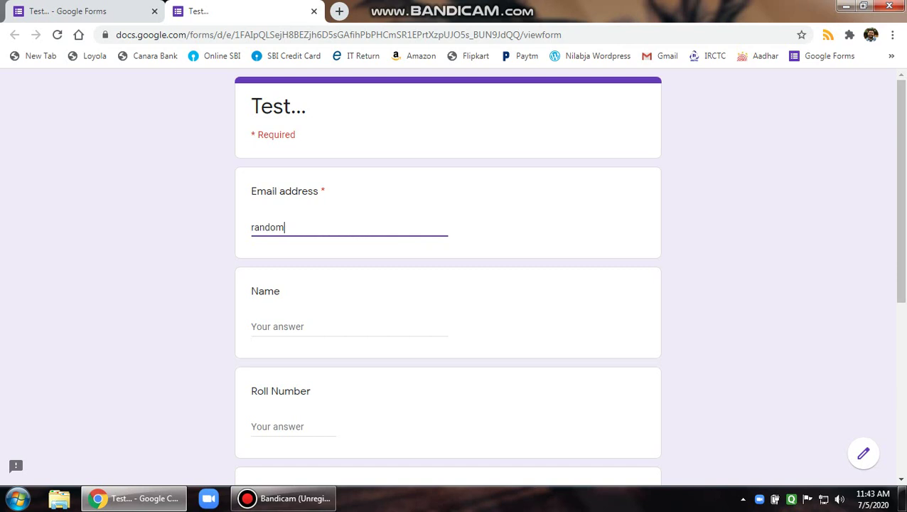
{"action": "key", "text": "Tab"}
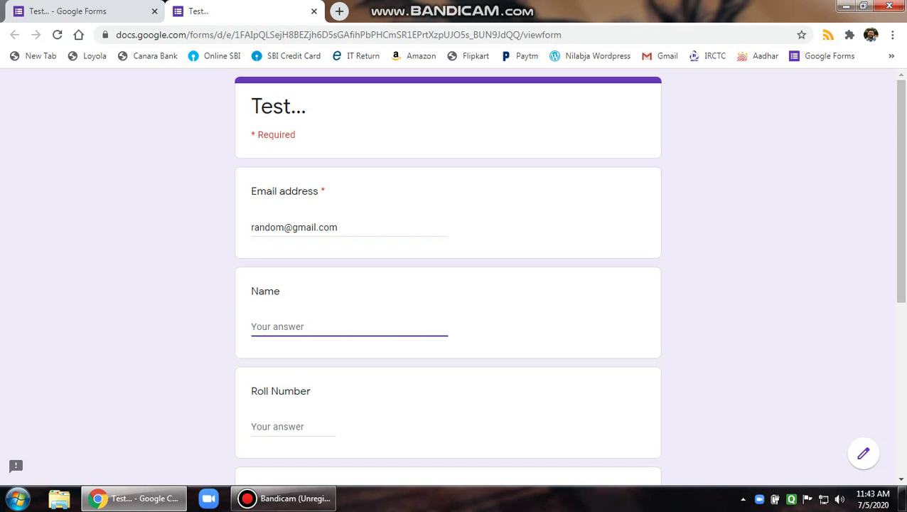
{"action": "type", "text": "De"}
{"action": "type", "text": "bjy"}
{"action": "type", "text": "oti"}
Answer Roll Number 33, Class VIII and Section D
{"action": "scroll", "coordinate": [448, 284], "scroll_direction": "down", "scroll_amount": 3}
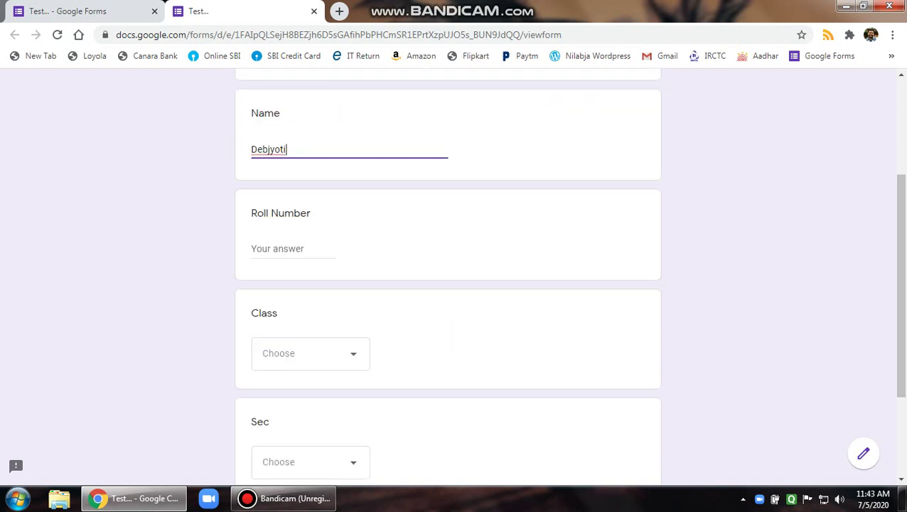
{"action": "key", "text": "Tab"}
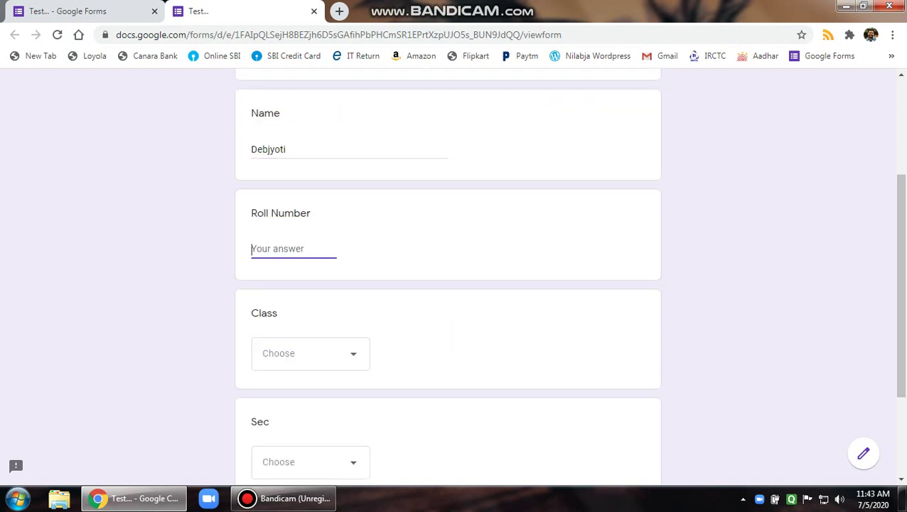
{"action": "type", "text": "33"}
{"action": "key", "text": "Tab"}
{"action": "key", "text": "Return"}
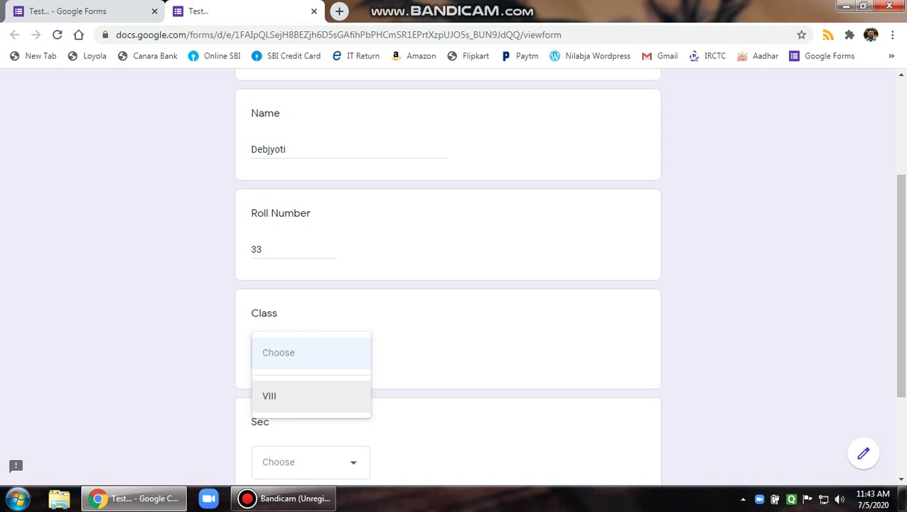
{"action": "left_click", "coordinate": [311, 395]}
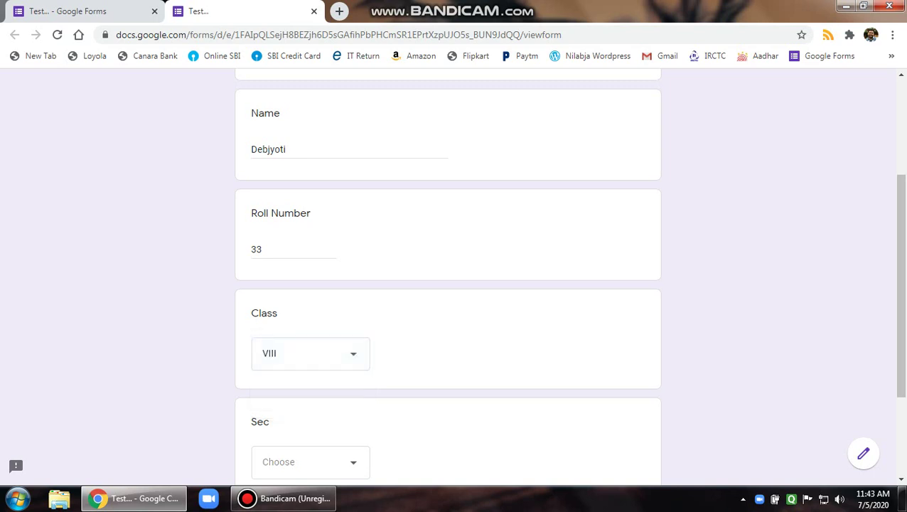
{"action": "scroll", "coordinate": [448, 284], "scroll_direction": "down", "scroll_amount": 2}
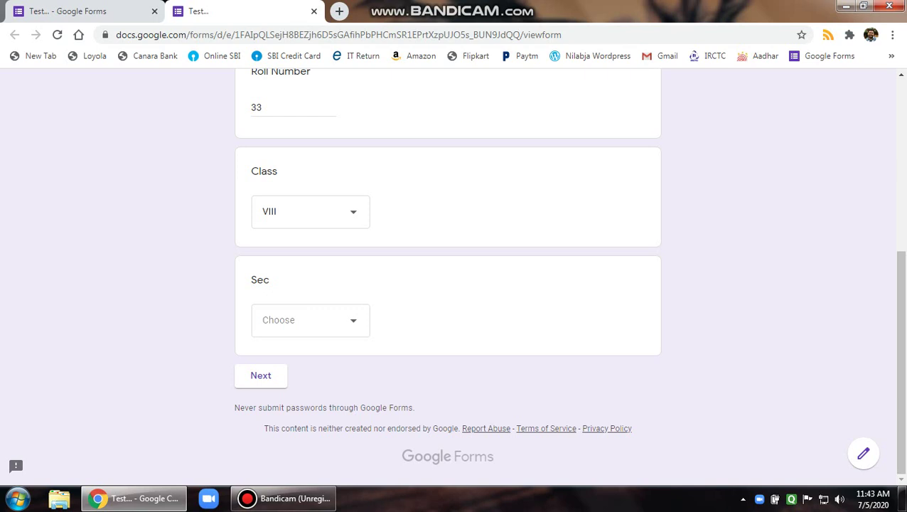
{"action": "left_click", "coordinate": [310, 320]}
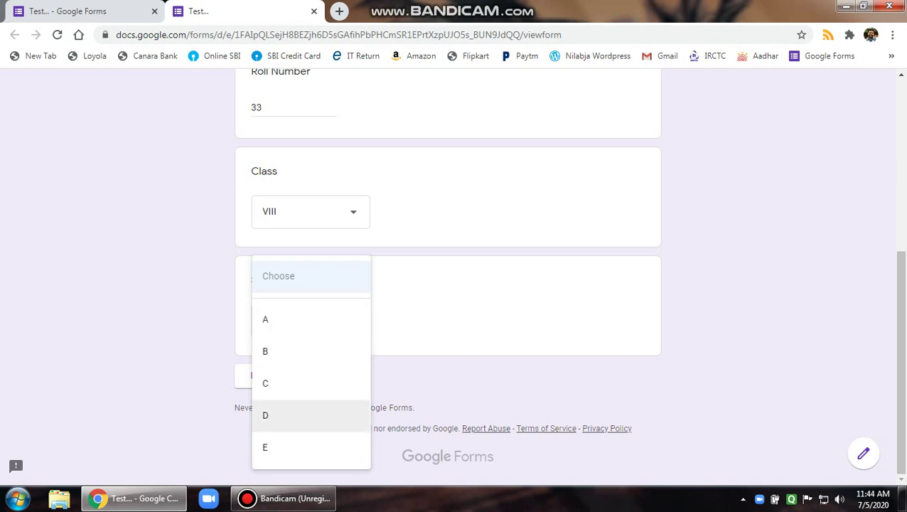
{"action": "left_click", "coordinate": [311, 415]}
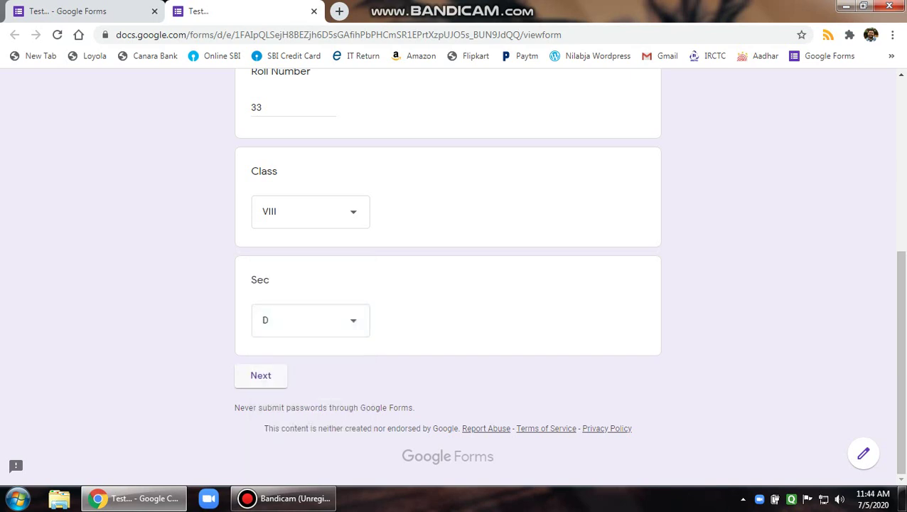
Answer New Delhi and Kolkata on the capitals page, submit, and return to the editor
{"action": "left_click", "coordinate": [261, 375]}
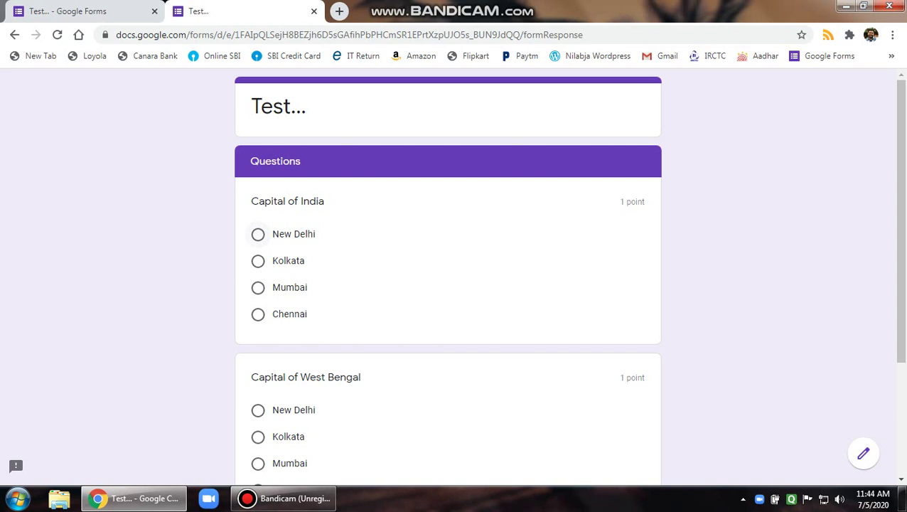
{"action": "left_click", "coordinate": [257, 234]}
{"action": "scroll", "coordinate": [257, 234], "scroll_direction": "down", "scroll_amount": 3}
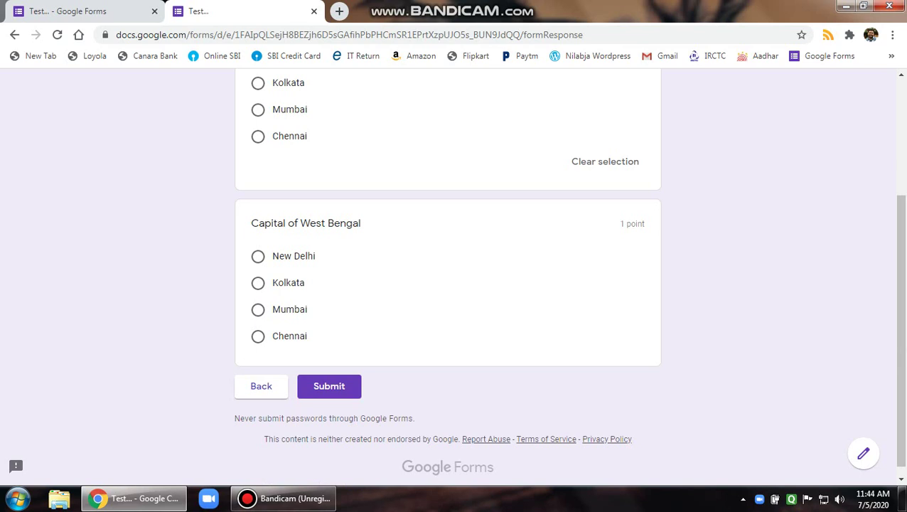
{"action": "left_click", "coordinate": [258, 282]}
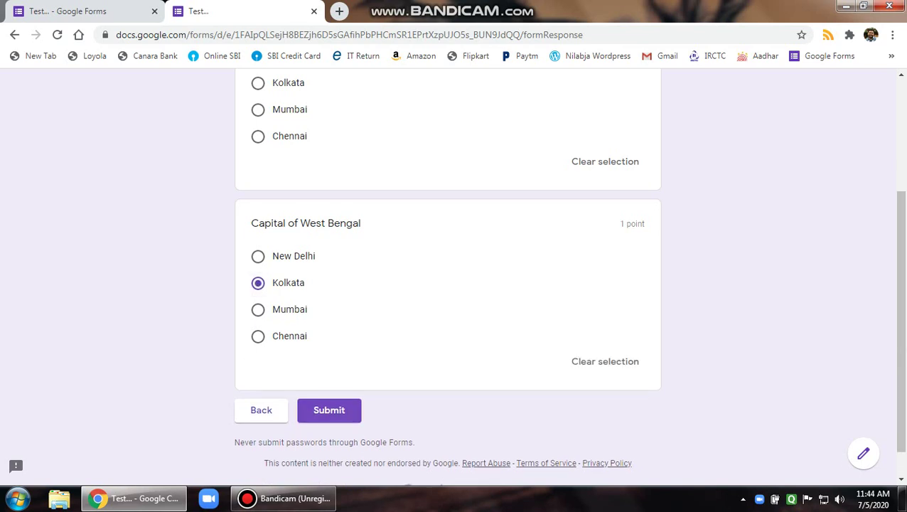
{"action": "left_click", "coordinate": [329, 410]}
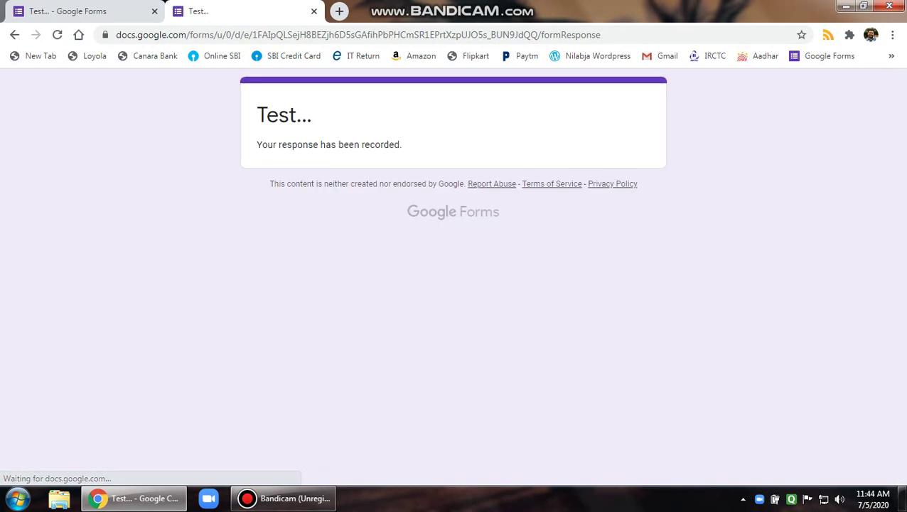
{"action": "left_click", "coordinate": [99, 11]}
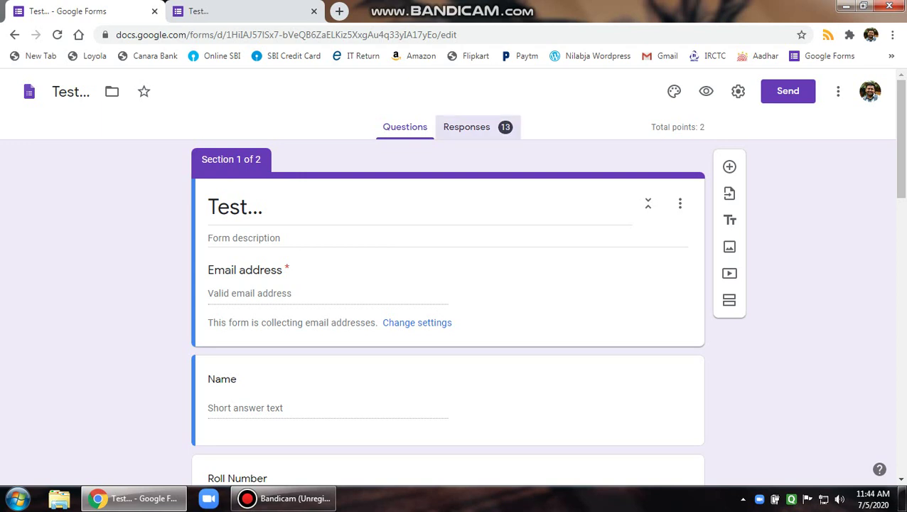
Open the Responses tab's more-options menu to download responses as CSV
{"action": "left_click", "coordinate": [467, 126]}
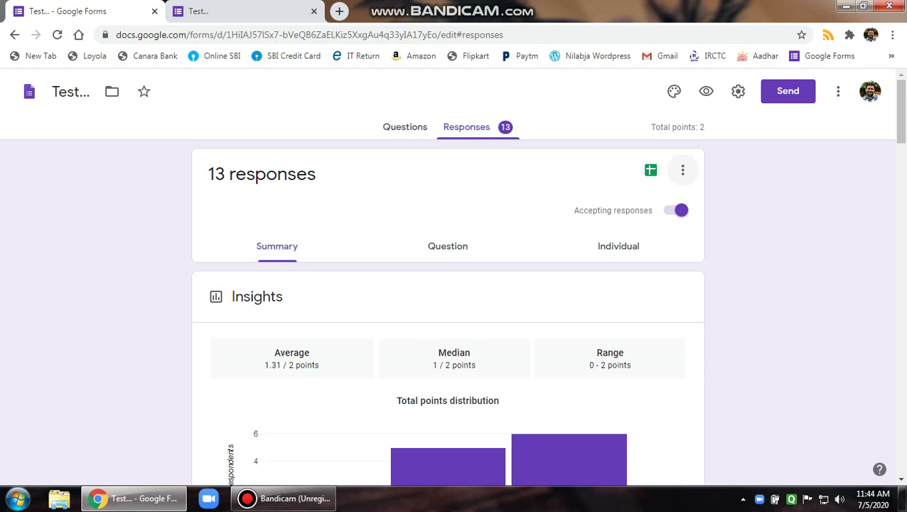
{"action": "left_click", "coordinate": [682, 170]}
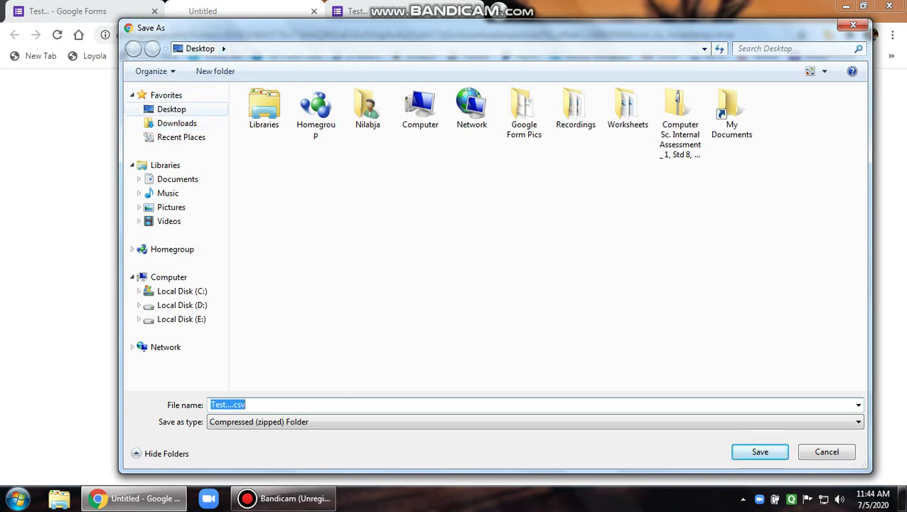
Save the responses download to the Desktop and minimize Chrome
{"action": "left_click", "coordinate": [172, 109]}
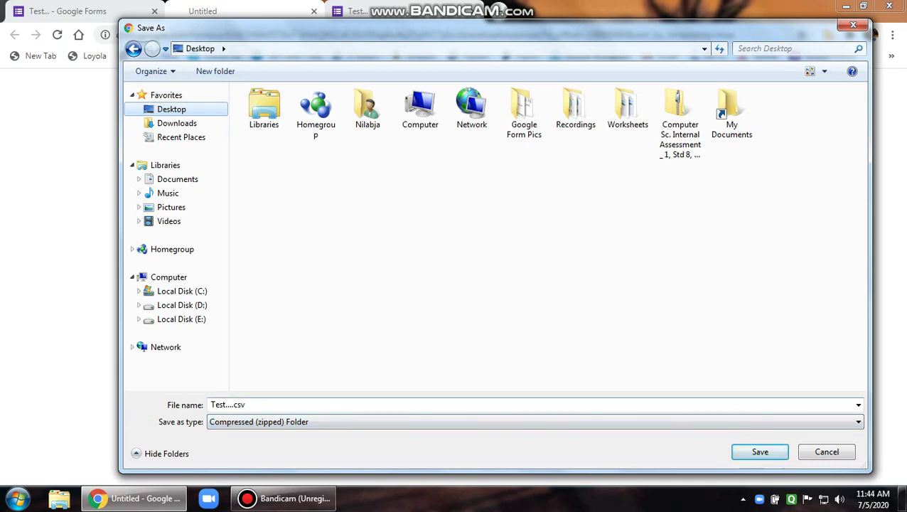
{"action": "key", "text": "Return"}
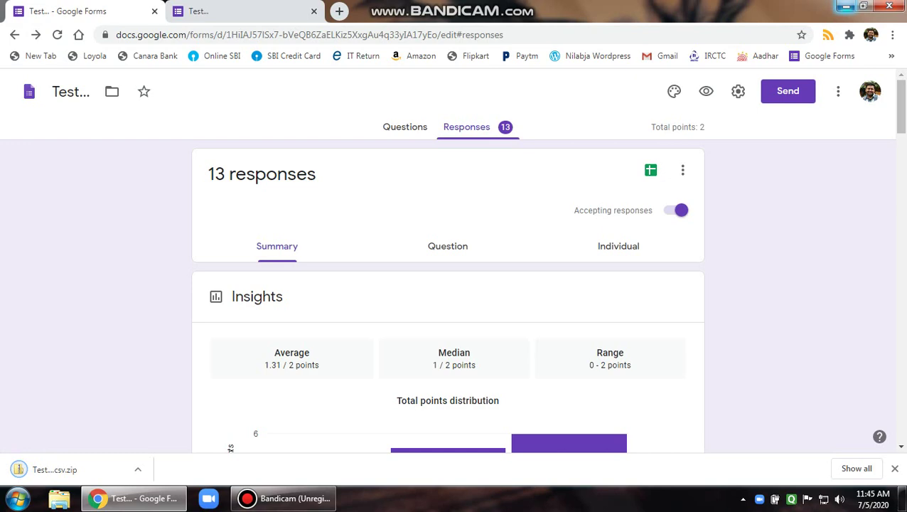
{"action": "left_click", "coordinate": [845, 6]}
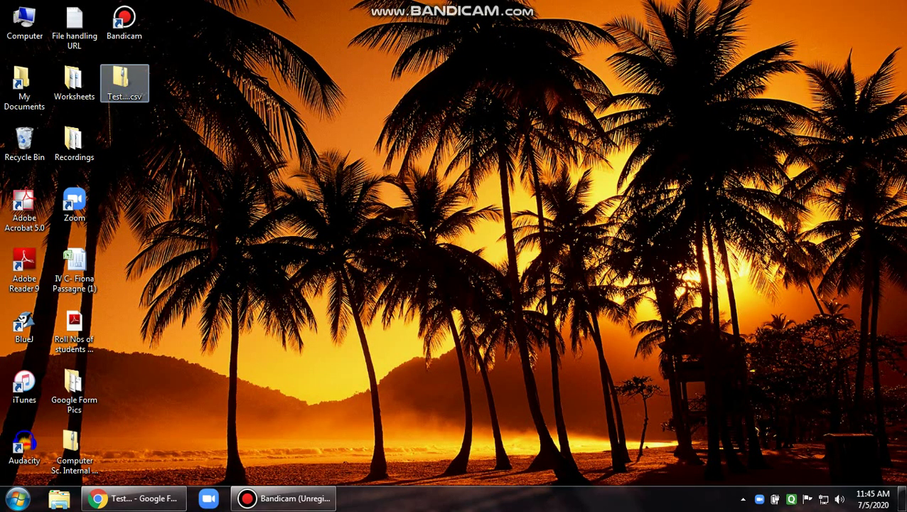
Open the zipped Test responses folder and launch its CSV file in Excel
{"action": "double_click", "coordinate": [124, 83]}
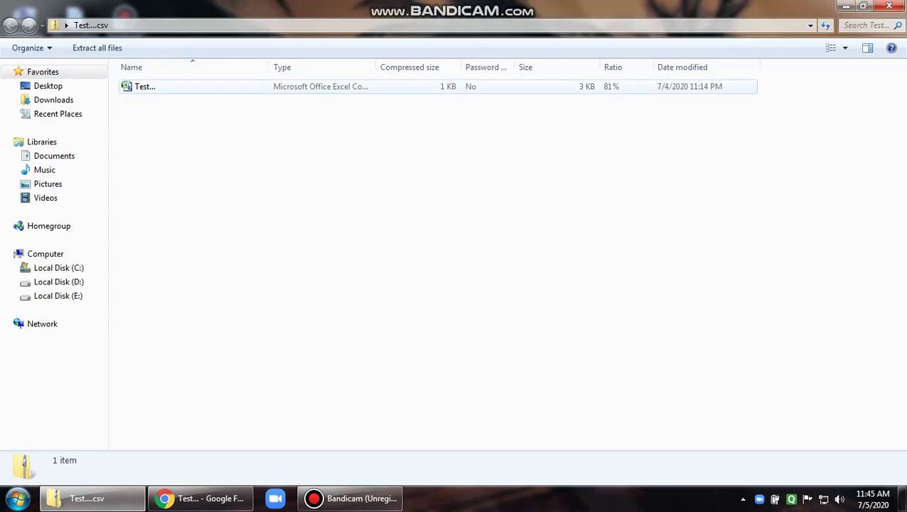
{"action": "left_click", "coordinate": [145, 86]}
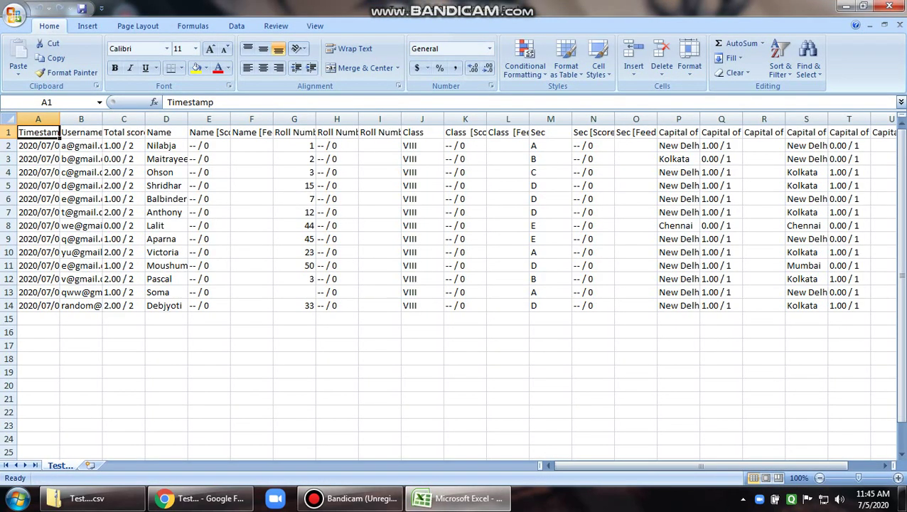
Dismiss the Windows colour-scheme warning and select the header row of column titles
{"action": "left_click_drag", "start_coordinate": [208, 145], "coordinate": [209, 305]}
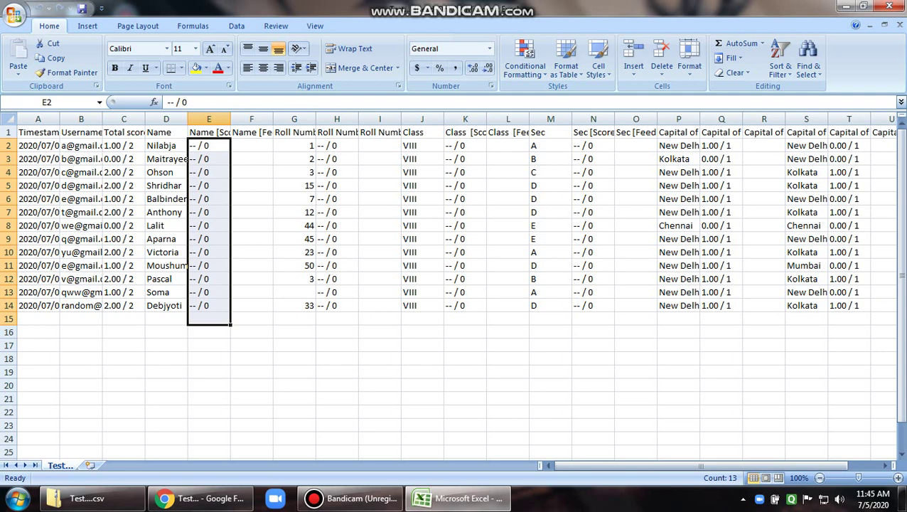
{"action": "left_click", "coordinate": [251, 318]}
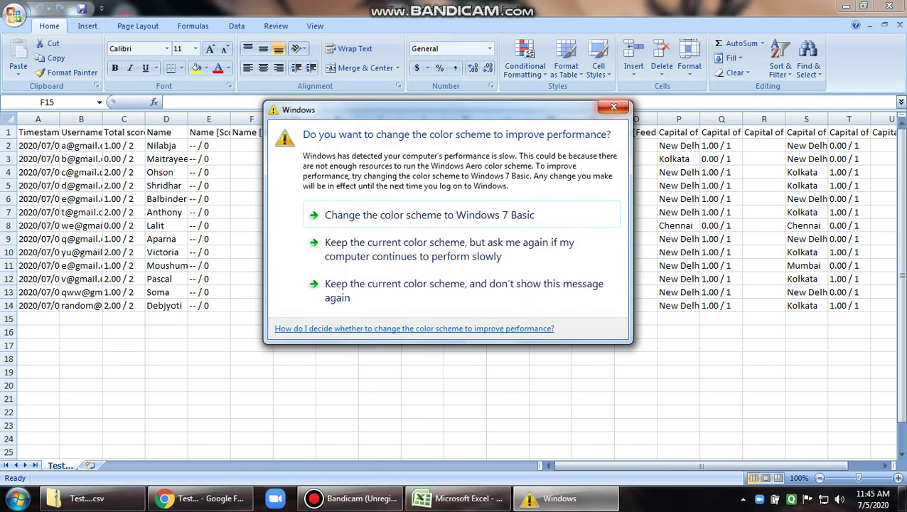
{"action": "left_click", "coordinate": [613, 107]}
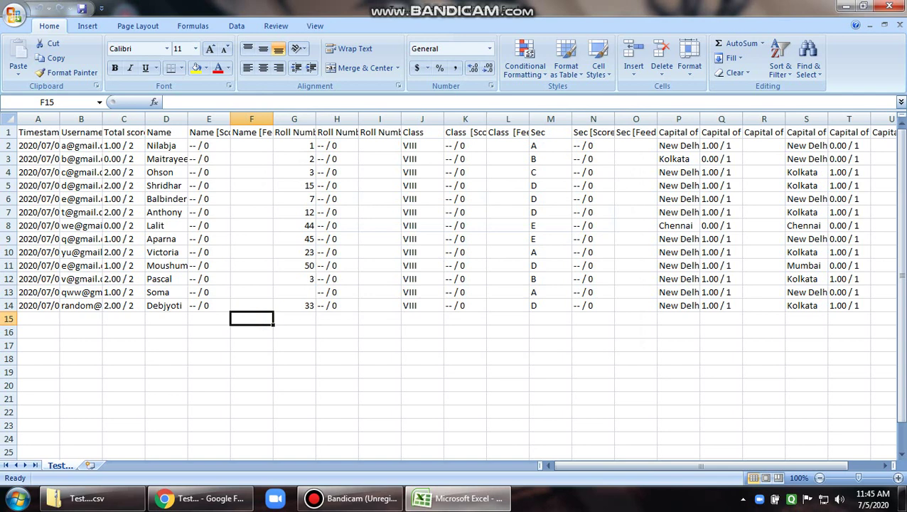
{"action": "mouse_move", "coordinate": [38, 132]}
{"action": "left_mouse_down"}
{"action": "mouse_move", "coordinate": [849, 132]}
{"action": "mouse_move", "coordinate": [486, 145]}
{"action": "mouse_move", "coordinate": [486, 135]}
{"action": "left_mouse_up"}
{"action": "left_click_drag", "start_coordinate": [710, 464], "coordinate": [614, 463]}
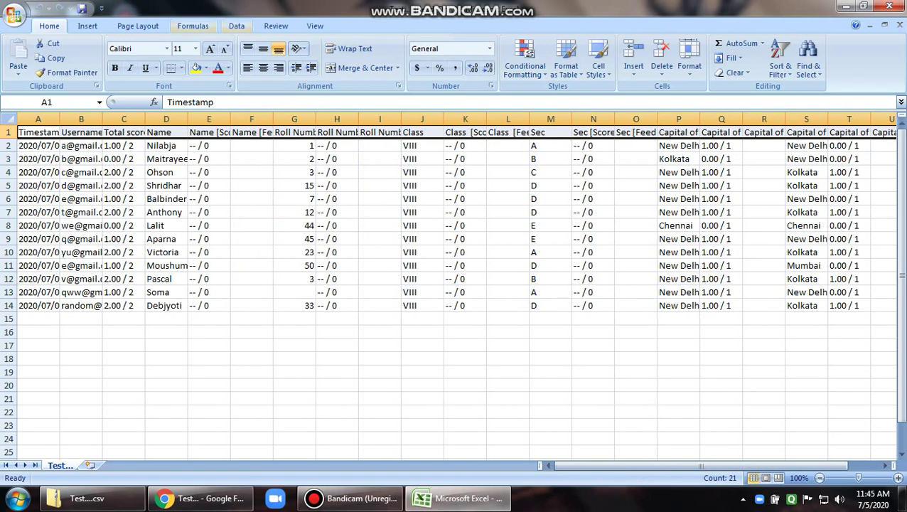
Turn on Data > Filter for all headings and widen the Name column
{"action": "left_click", "coordinate": [236, 25]}
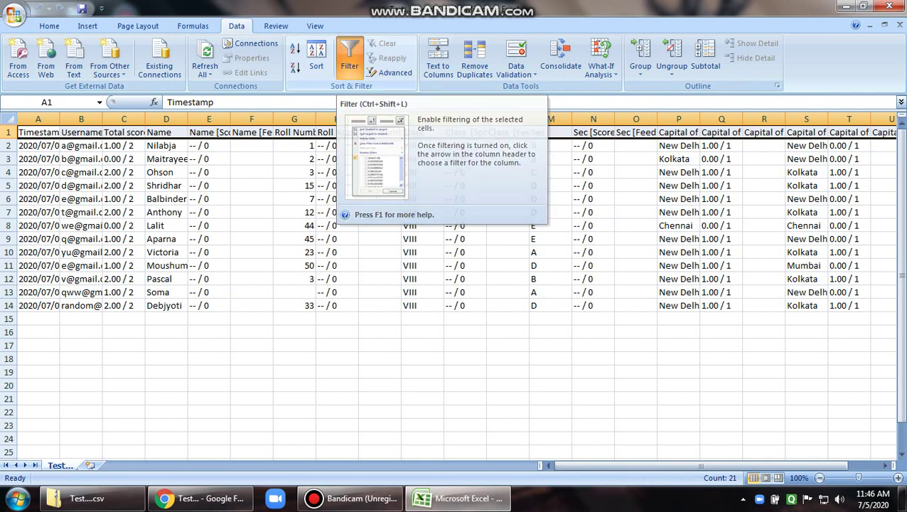
{"action": "left_click", "coordinate": [349, 62]}
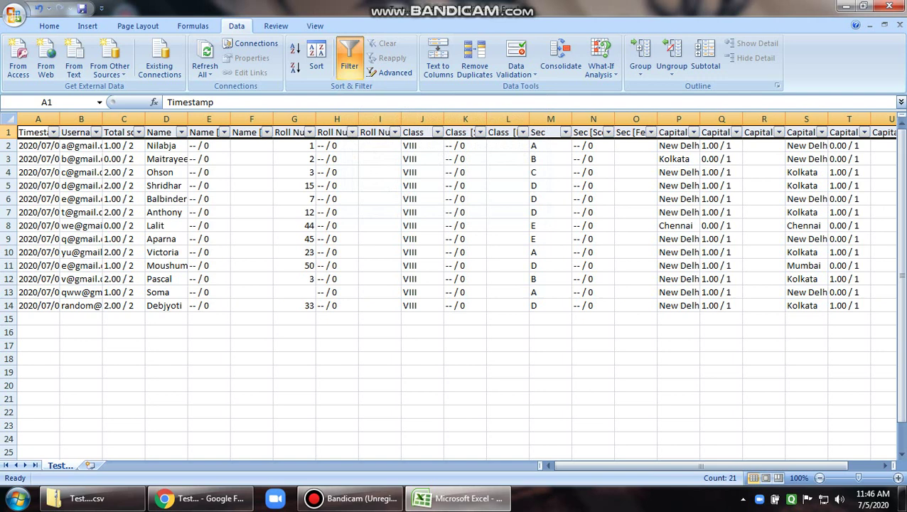
{"action": "left_click", "coordinate": [635, 358]}
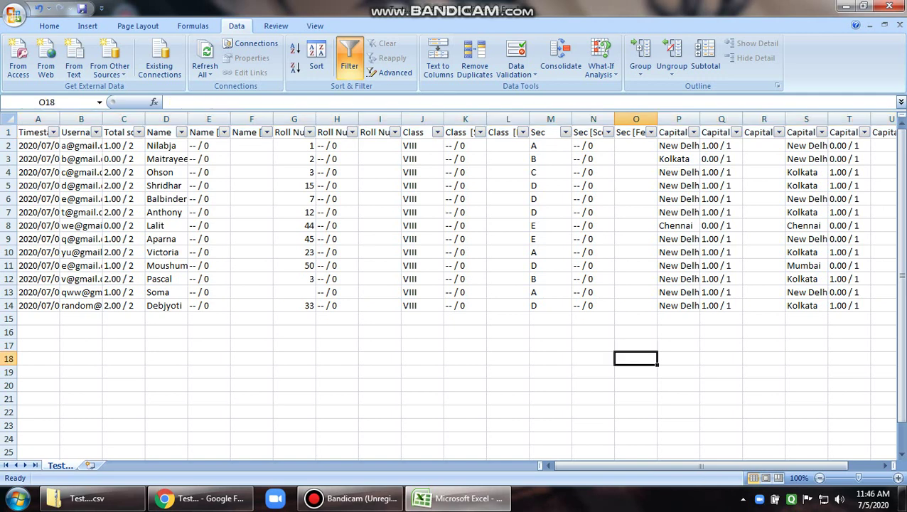
{"action": "left_click_drag", "start_coordinate": [188, 119], "coordinate": [219, 119]}
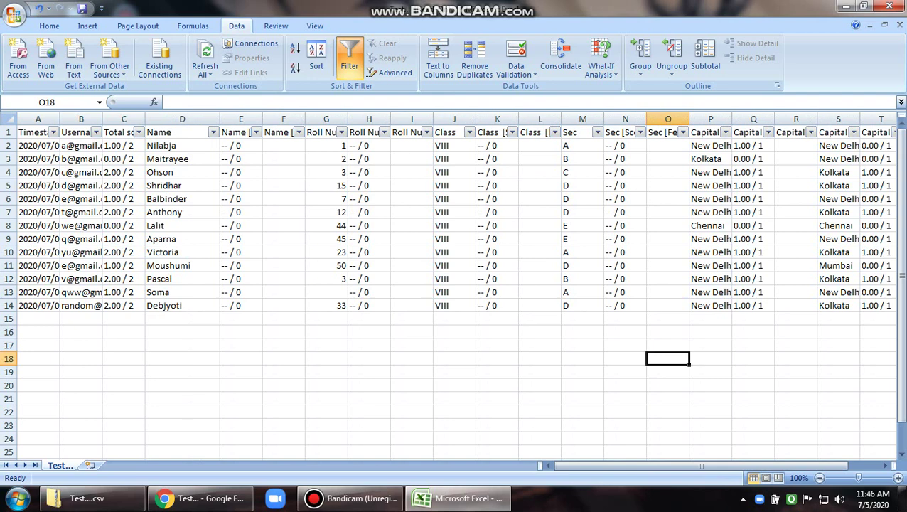
Select the Total score, Timestamp and Sec values in turn, then open the Sec filter
{"action": "left_click_drag", "start_coordinate": [124, 132], "coordinate": [123, 305]}
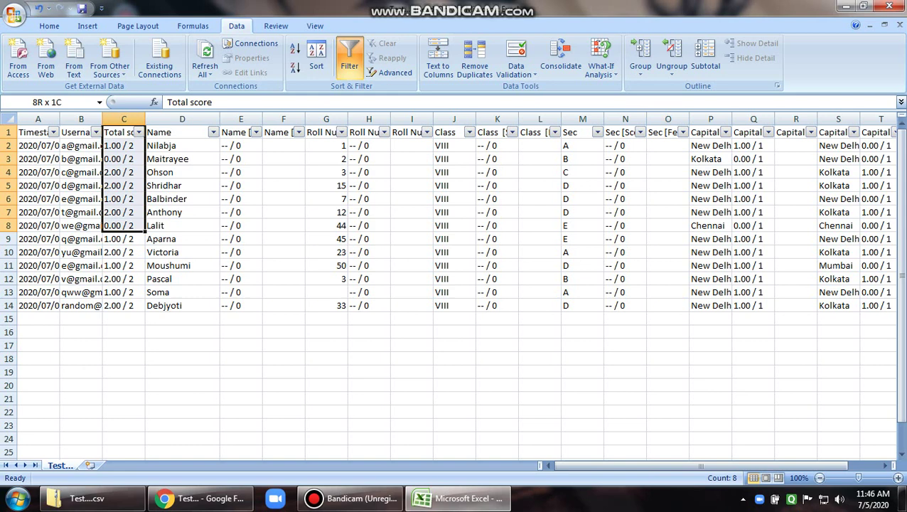
{"action": "left_click_drag", "start_coordinate": [38, 133], "coordinate": [37, 306]}
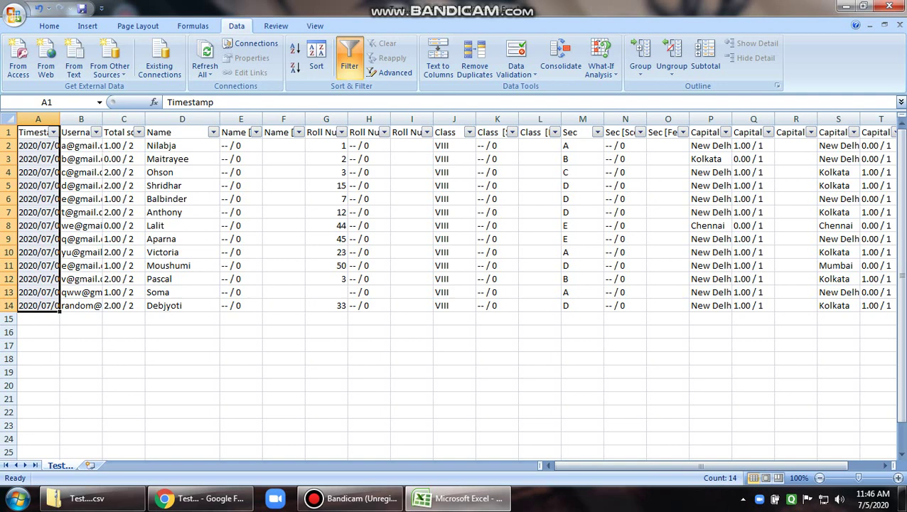
{"action": "left_click", "coordinate": [454, 345]}
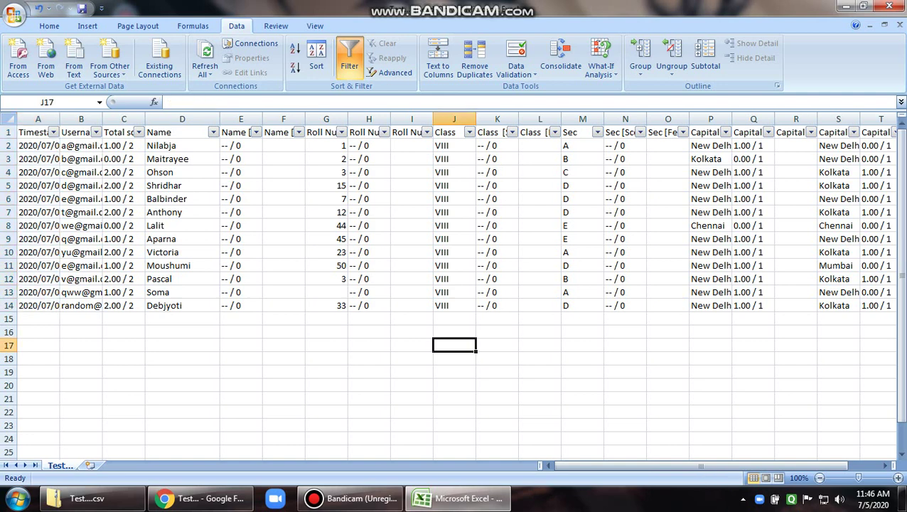
{"action": "left_click_drag", "start_coordinate": [582, 132], "coordinate": [582, 305]}
{"action": "left_click", "coordinate": [496, 372]}
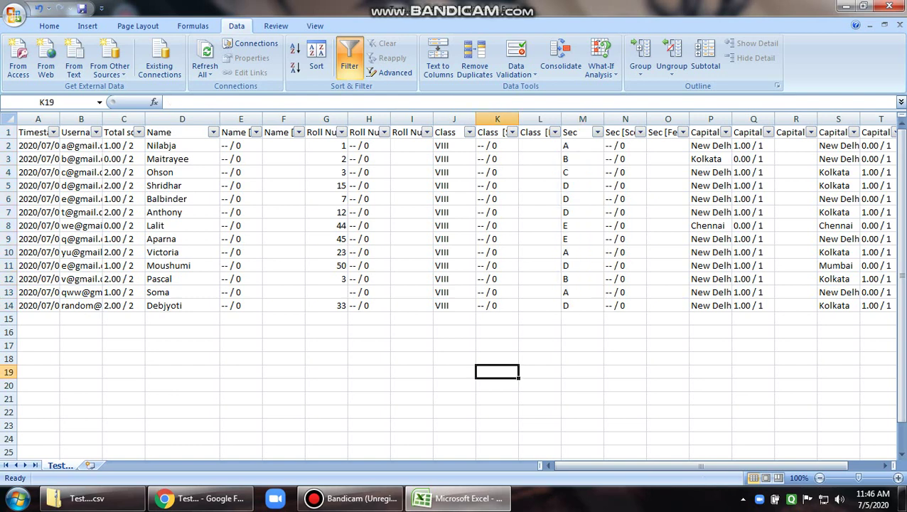
{"action": "left_click", "coordinate": [597, 133]}
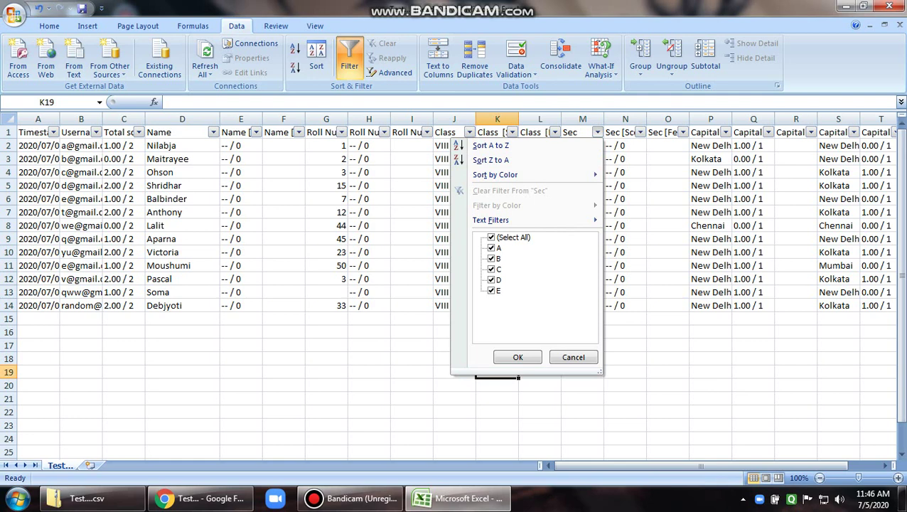
Filter the Sec column to show only section A
{"action": "left_click", "coordinate": [491, 237]}
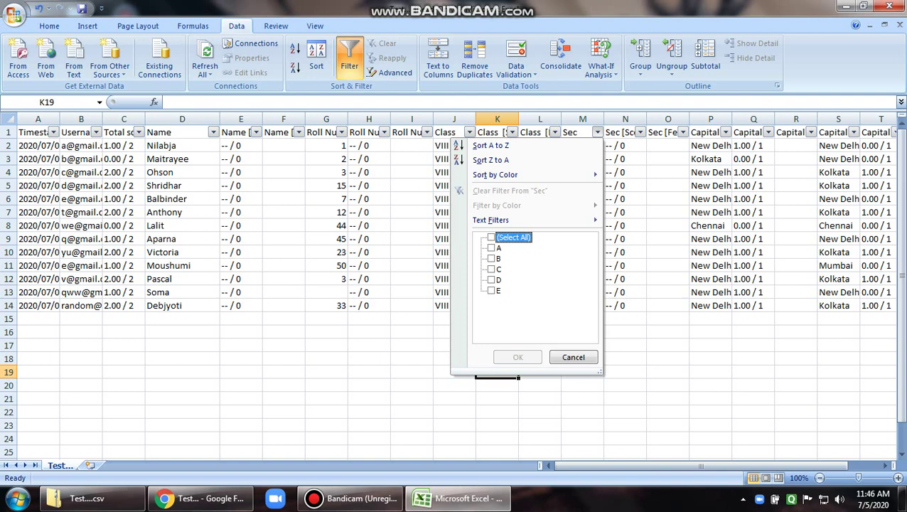
{"action": "key", "text": "Down"}
{"action": "key", "text": "space"}
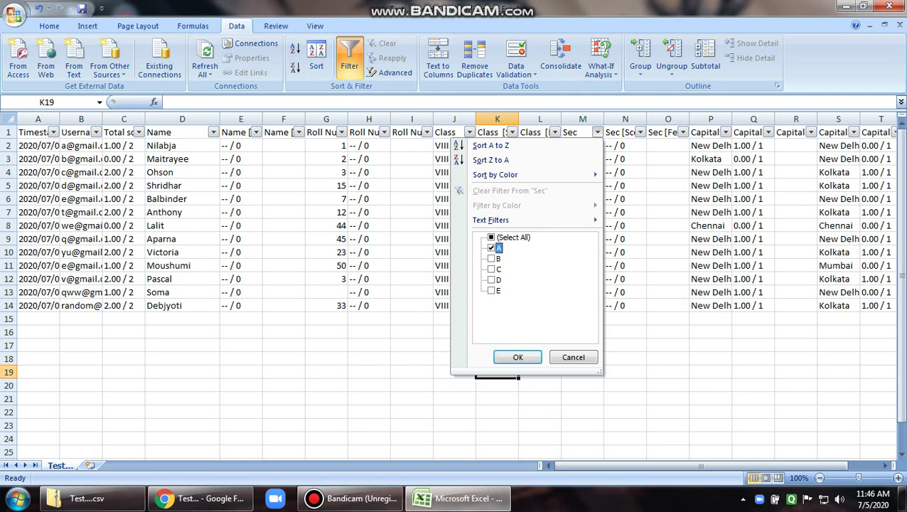
{"action": "key", "text": "Return"}
{"action": "left_click", "coordinate": [368, 358]}
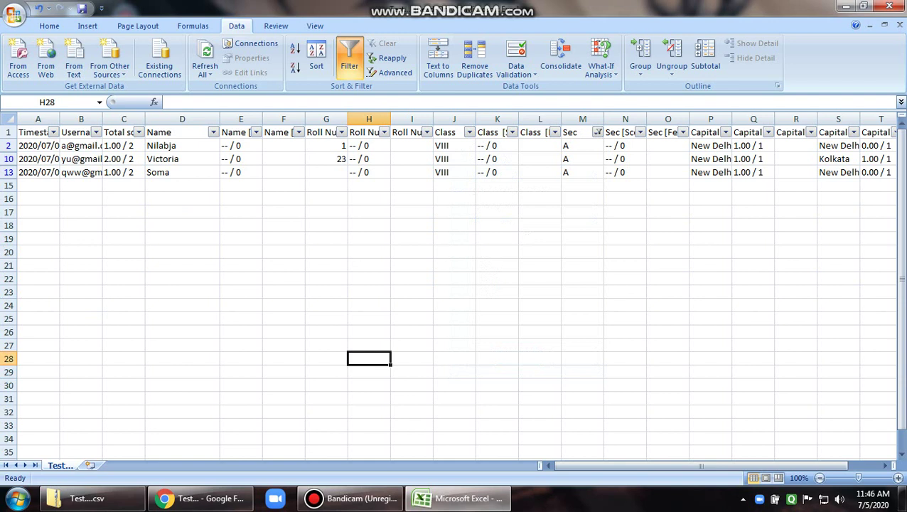
Select all columns of the section A rows, moving the Windows warning aside
{"action": "mouse_move", "coordinate": [38, 144]}
{"action": "left_mouse_down"}
{"action": "mouse_move", "coordinate": [667, 198]}
{"action": "mouse_move", "coordinate": [838, 172]}
{"action": "left_mouse_up"}
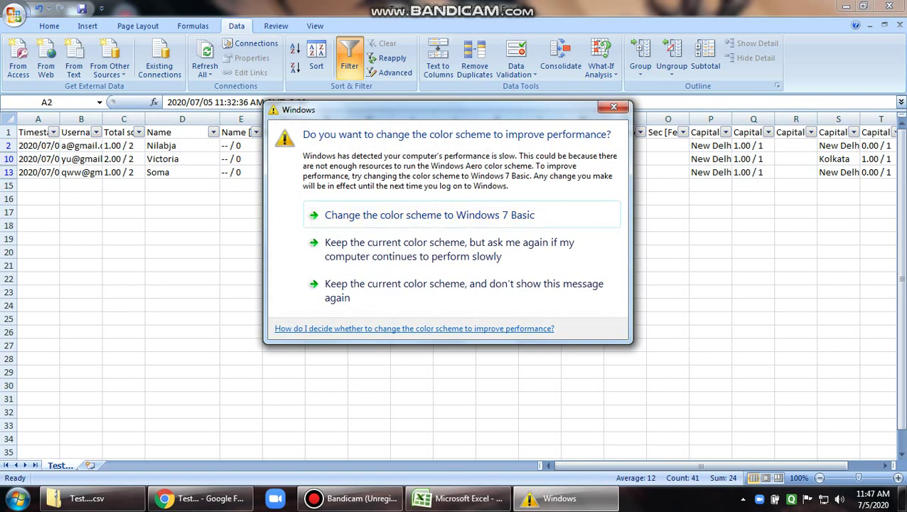
{"action": "left_click_drag", "start_coordinate": [604, 108], "coordinate": [747, 426]}
{"action": "left_click_drag", "start_coordinate": [590, 426], "coordinate": [634, 481]}
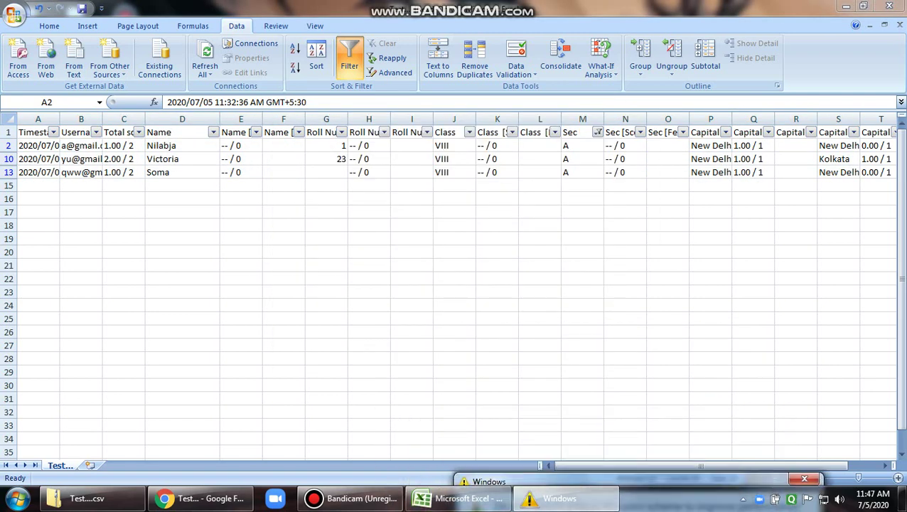
{"action": "left_click_drag", "start_coordinate": [38, 145], "coordinate": [838, 171]}
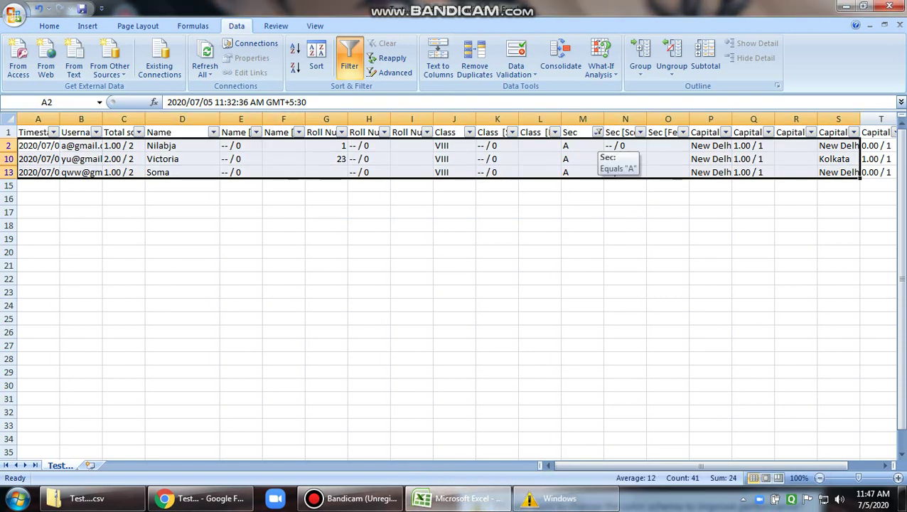
Switch the Sec filter to section B and select its visible names and scores
{"action": "left_click", "coordinate": [597, 132]}
{"action": "left_click", "coordinate": [490, 248]}
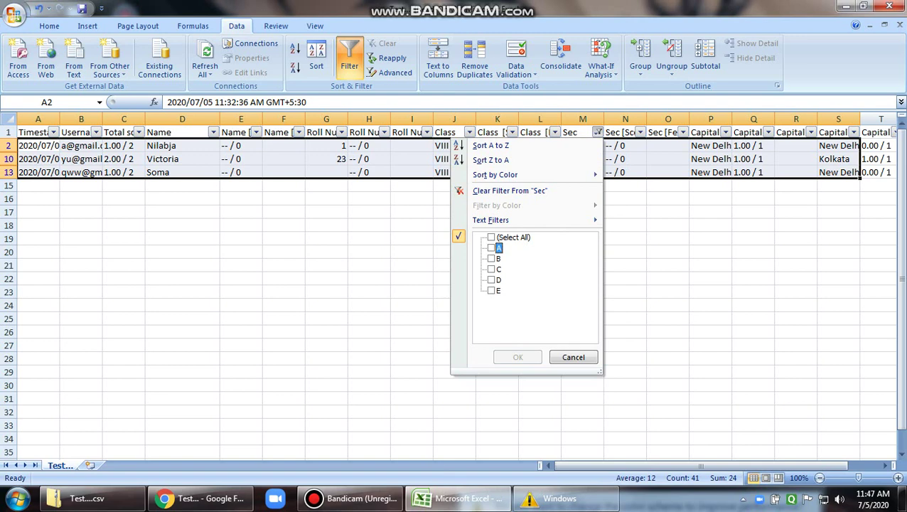
{"action": "left_click", "coordinate": [491, 258]}
{"action": "left_click", "coordinate": [517, 357]}
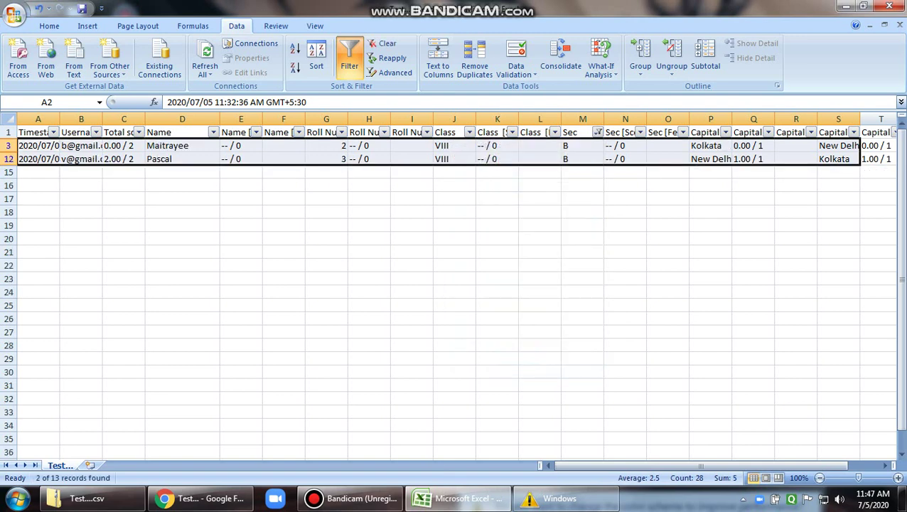
{"action": "left_click", "coordinate": [369, 292]}
{"action": "left_click_drag", "start_coordinate": [167, 145], "coordinate": [182, 158]}
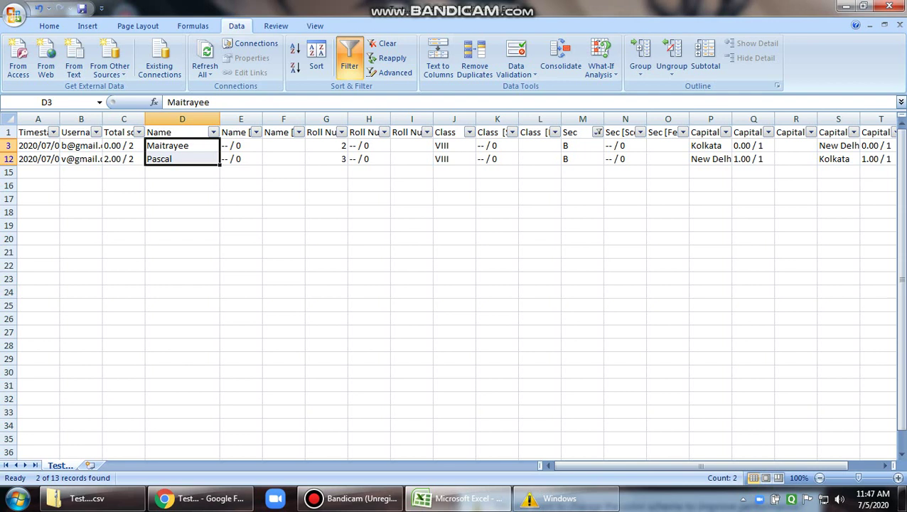
{"action": "left_click_drag", "start_coordinate": [118, 145], "coordinate": [121, 159]}
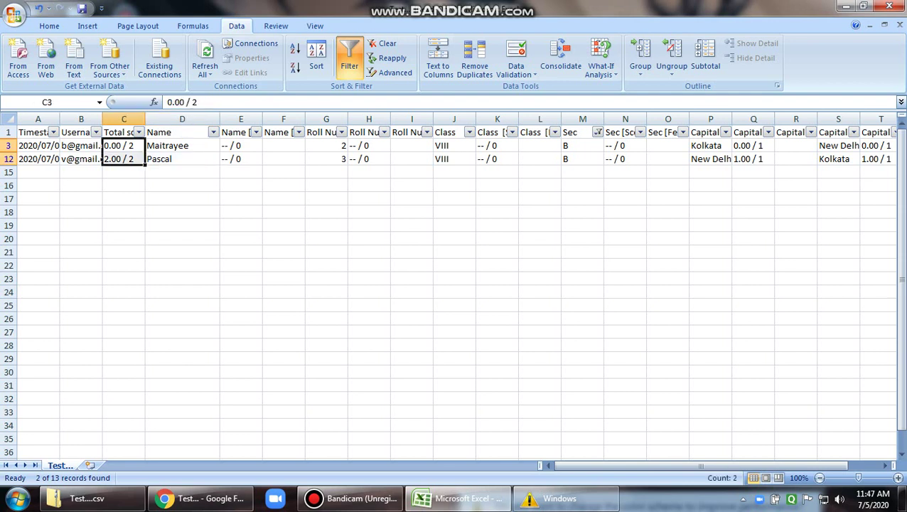
{"action": "left_click", "coordinate": [118, 145]}
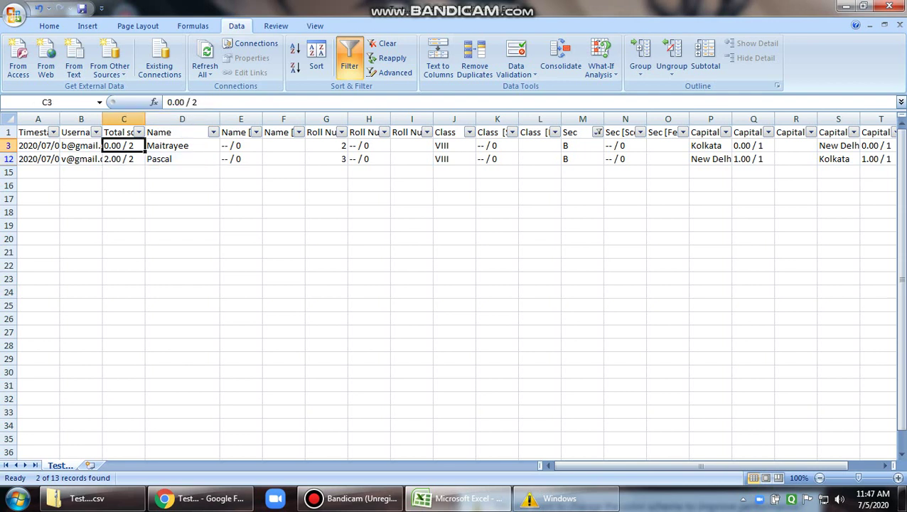
{"action": "key", "text": "Down"}
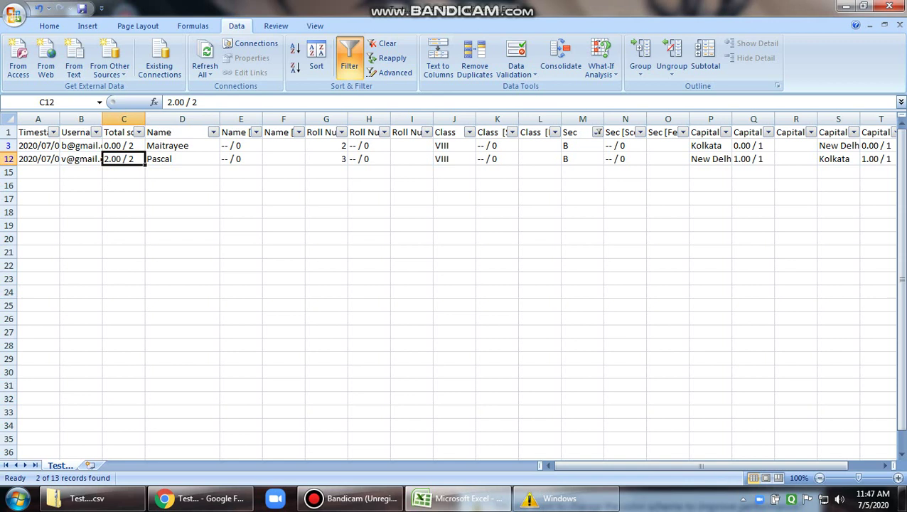
Change the Sec filter back from B to A
{"action": "left_click", "coordinate": [597, 132]}
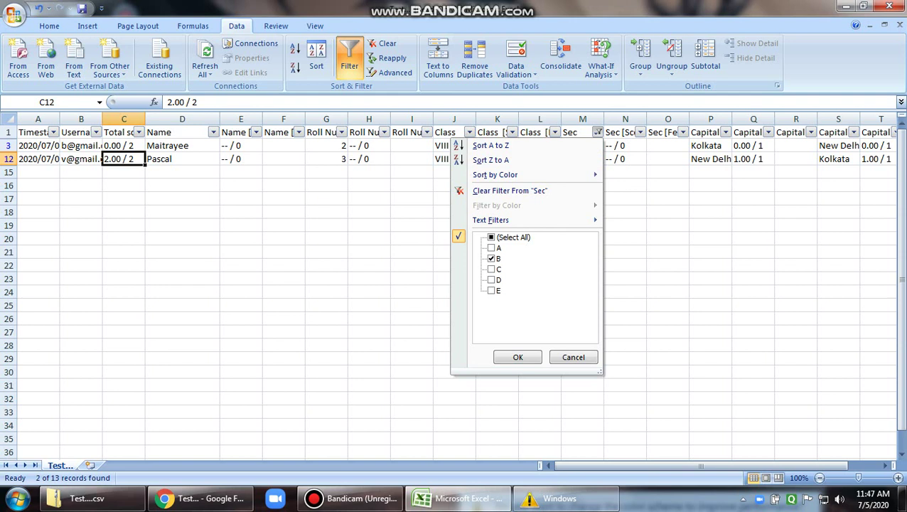
{"action": "left_click", "coordinate": [491, 258]}
{"action": "left_click", "coordinate": [517, 357]}
{"action": "left_click", "coordinate": [284, 292]}
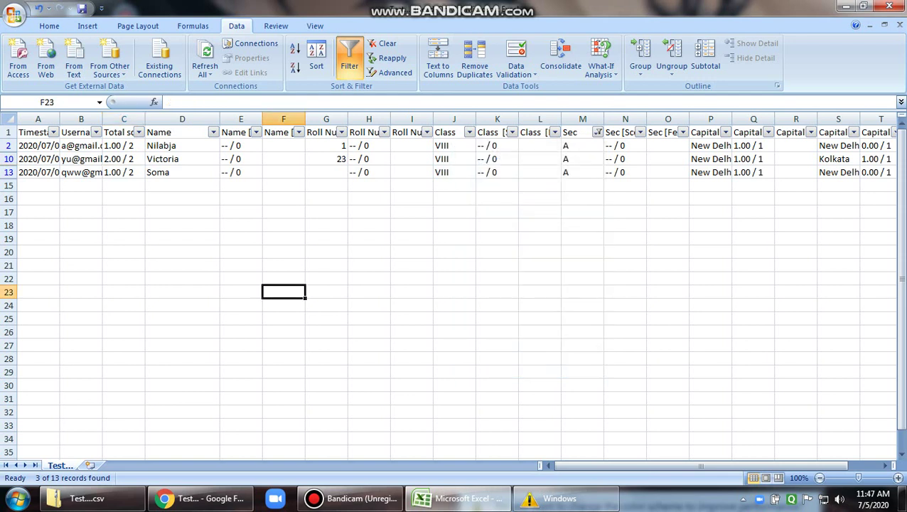
Copy the filtered section A rows (A2:U13) and insert a new worksheet with Shift+F11
{"action": "mouse_move", "coordinate": [38, 144]}
{"action": "left_mouse_down"}
{"action": "mouse_move", "coordinate": [39, 174]}
{"action": "mouse_move", "coordinate": [81, 186]}
{"action": "mouse_move", "coordinate": [496, 186]}
{"action": "mouse_move", "coordinate": [796, 158]}
{"action": "mouse_move", "coordinate": [838, 158]}
{"action": "mouse_move", "coordinate": [839, 175]}
{"action": "mouse_move", "coordinate": [881, 174]}
{"action": "left_mouse_up"}
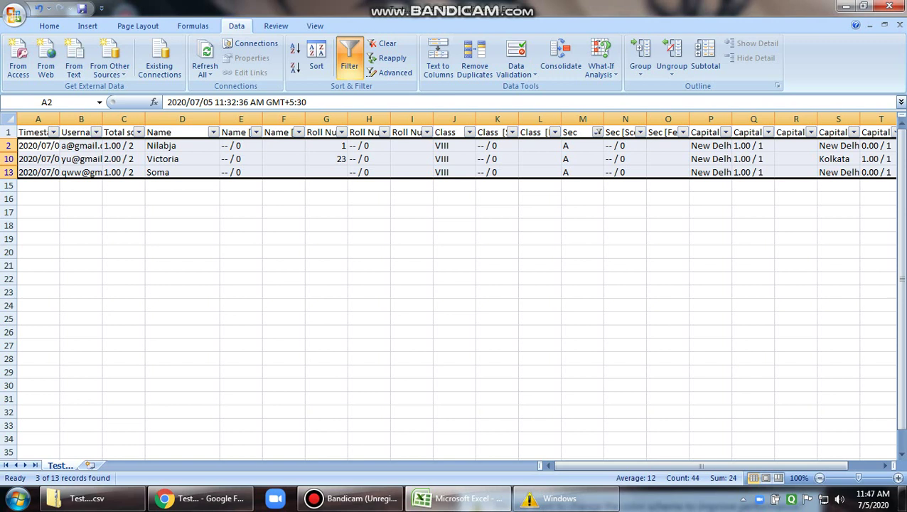
{"action": "left_click_drag", "start_coordinate": [881, 175], "coordinate": [896, 177]}
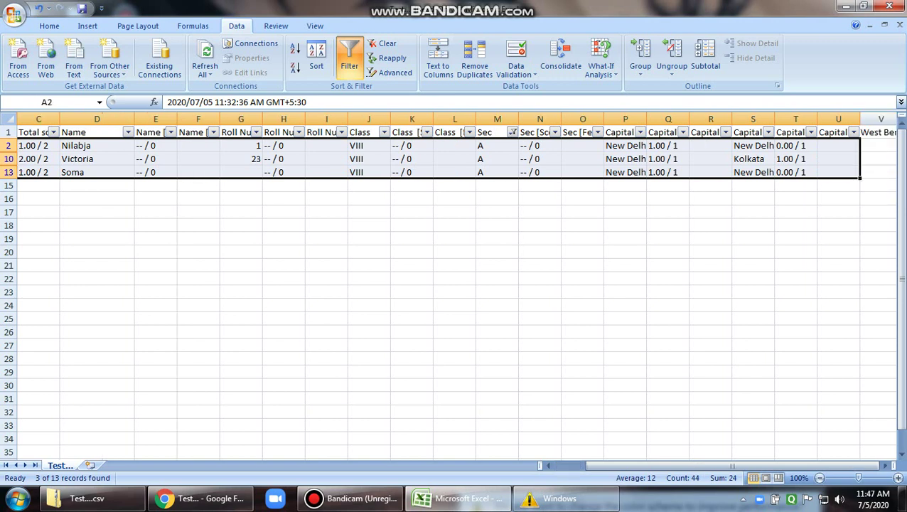
{"action": "right_click", "coordinate": [97, 160]}
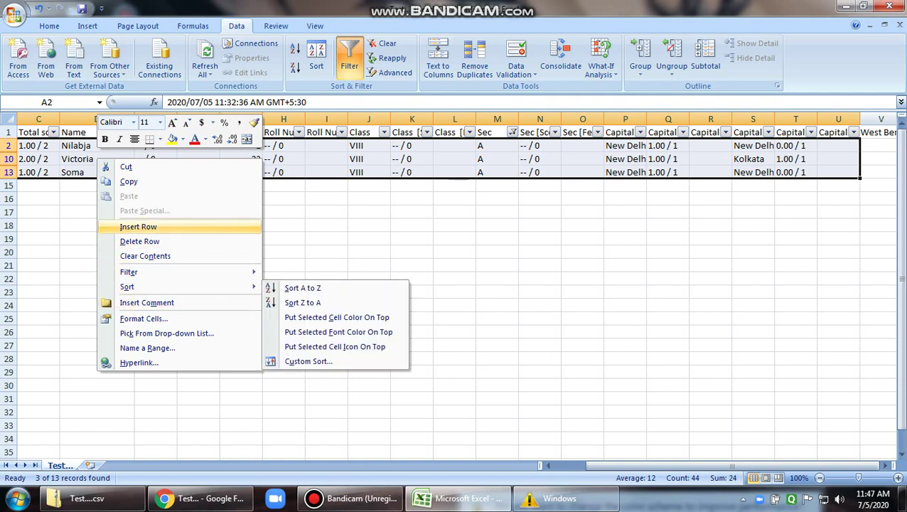
{"action": "left_click", "coordinate": [128, 181]}
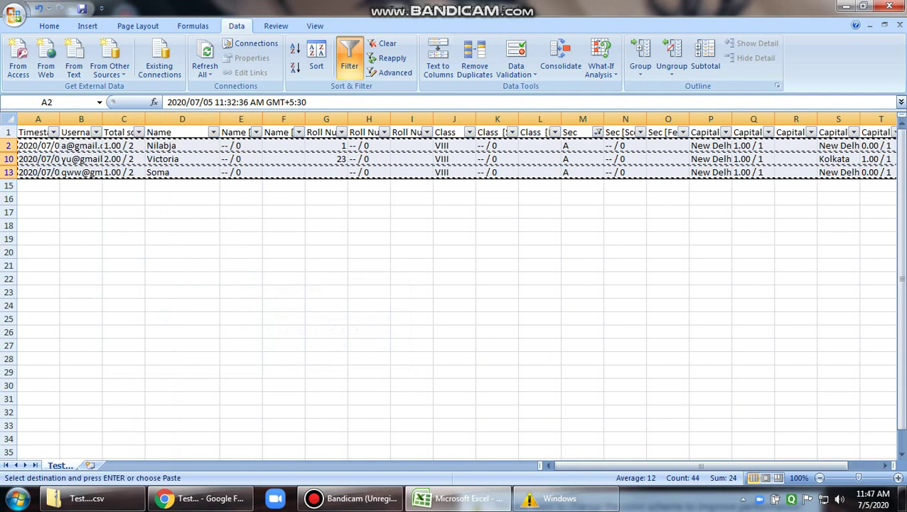
{"action": "key", "text": "shift+F11"}
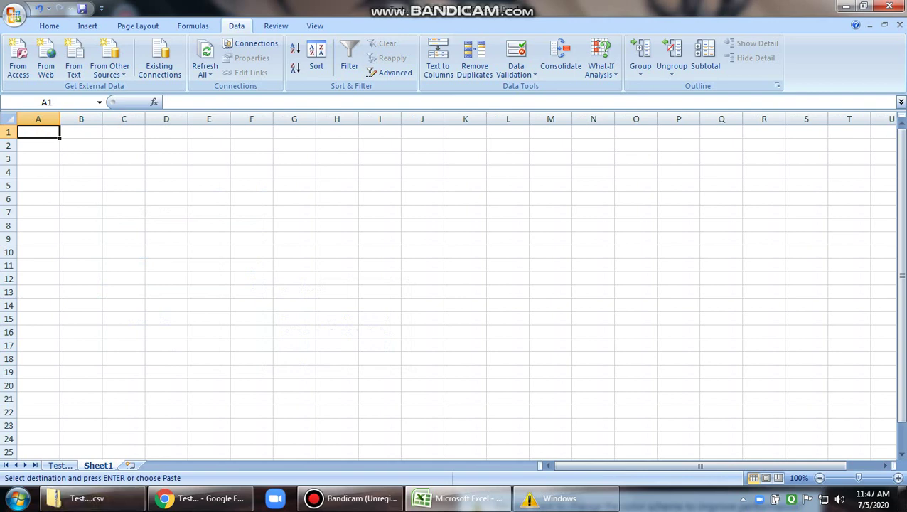
Paste the copied section A rows into A1 of Sheet1 and widen column B to show full emails
{"action": "right_click", "coordinate": [45, 131]}
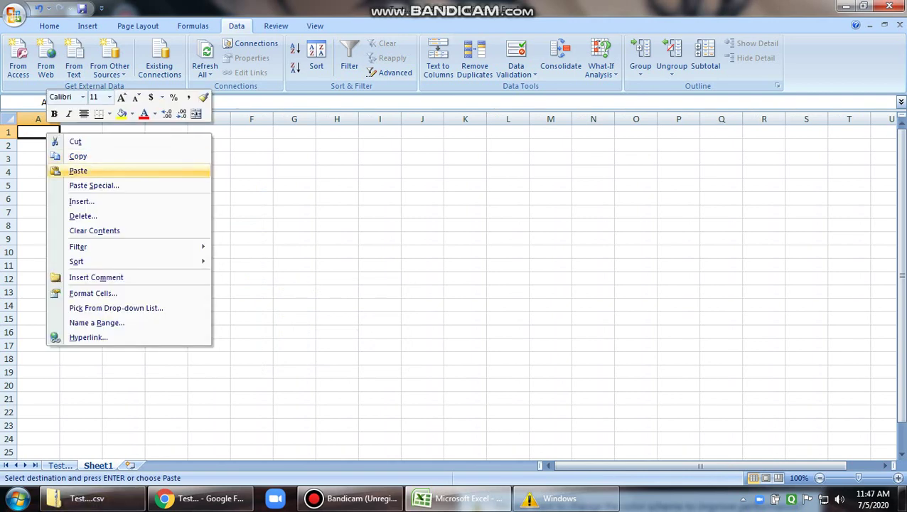
{"action": "left_click", "coordinate": [78, 170]}
{"action": "left_click", "coordinate": [165, 238]}
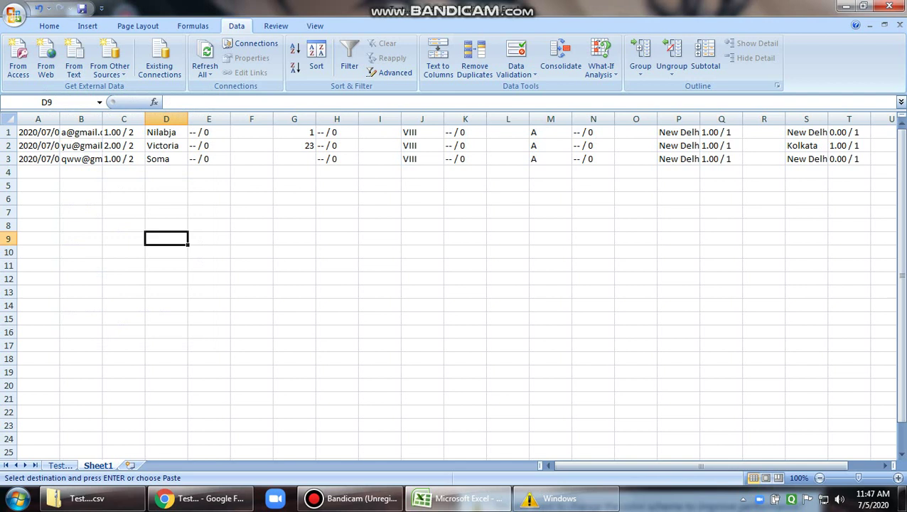
{"action": "left_click_drag", "start_coordinate": [102, 119], "coordinate": [149, 119]}
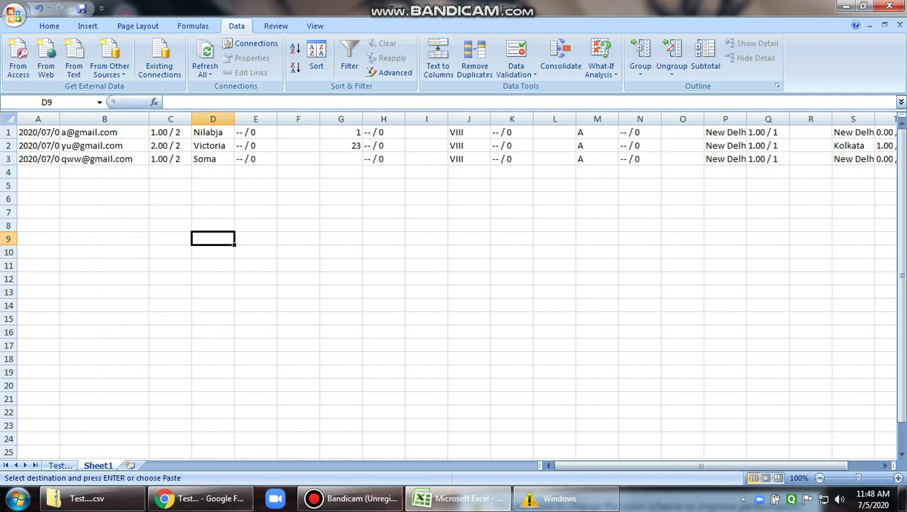
Check the pasted names Nilabja, Victoria and Soma, and select their total scores in column C
{"action": "key", "text": "ctrl+Up"}
{"action": "key", "text": "ctrl+Up"}
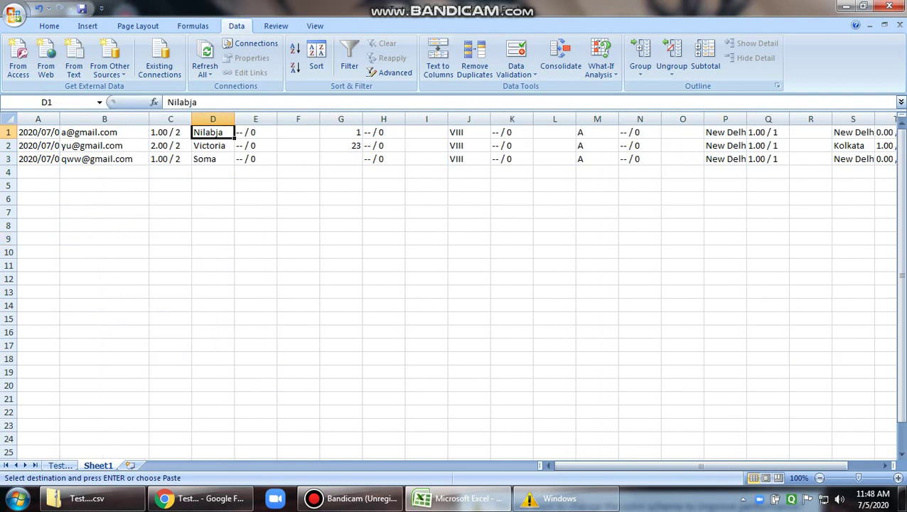
{"action": "key", "text": "Down"}
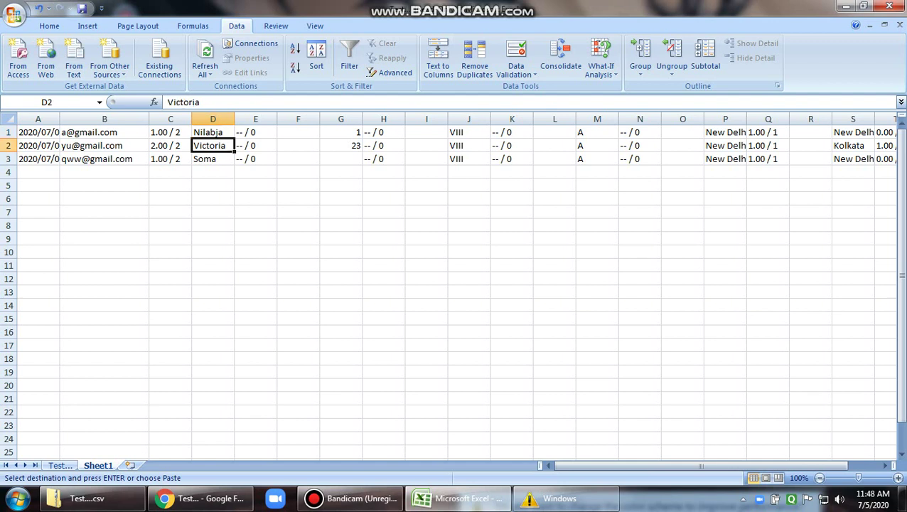
{"action": "key", "text": "Down"}
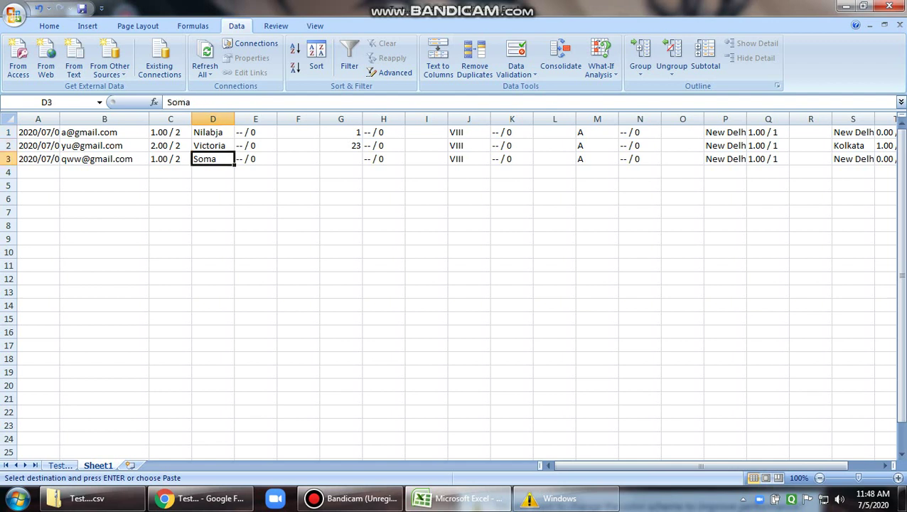
{"action": "key", "text": "Left"}
{"action": "key", "text": "Up"}
{"action": "key", "text": "Up"}
{"action": "key", "text": "shift+Down"}
{"action": "key", "text": "shift+Down"}
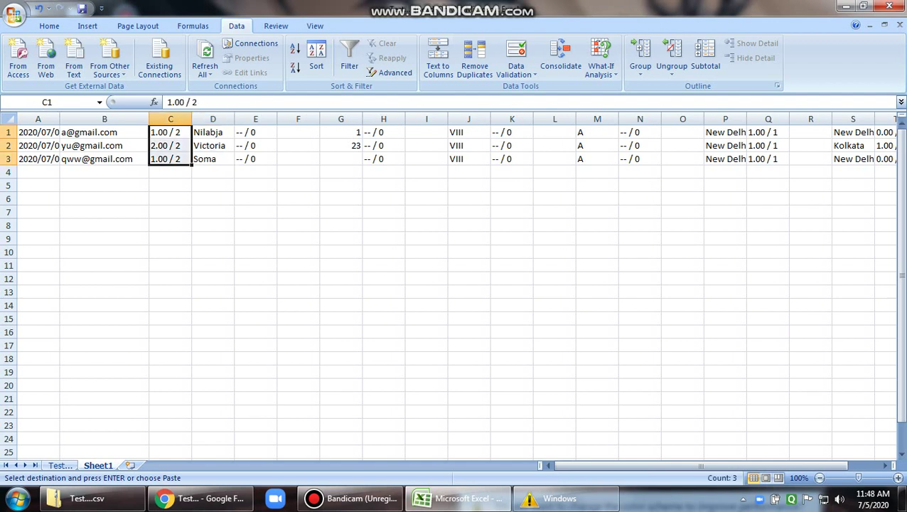
Check the remaining pasted columns through the roll numbers in G and column H, then reselect column C's scores
{"action": "key", "text": "Right"}
{"action": "key", "text": "Right"}
{"action": "key", "text": "shift+Down"}
{"action": "key", "text": "shift+Down"}
{"action": "key", "text": "Right"}
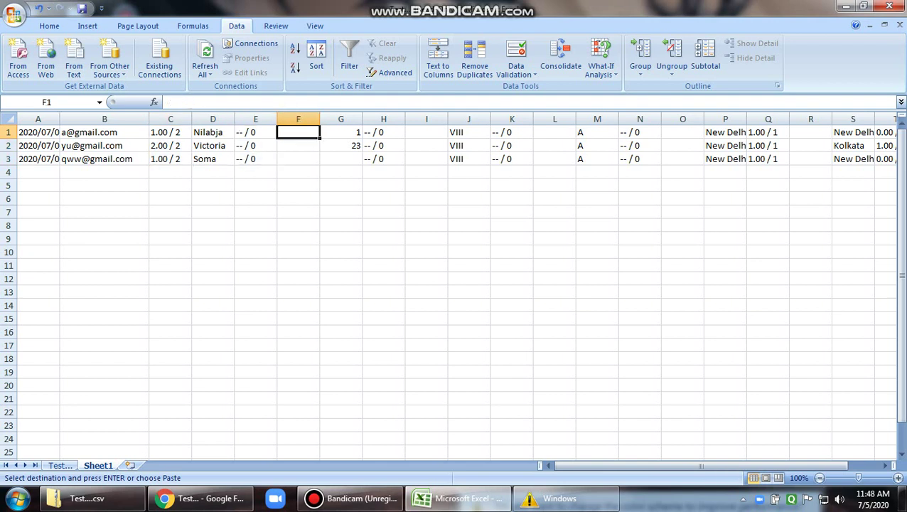
{"action": "key", "text": "shift+Down"}
{"action": "key", "text": "shift+Down"}
{"action": "key", "text": "shift+Down"}
{"action": "key", "text": "Right"}
{"action": "key", "text": "shift+Down"}
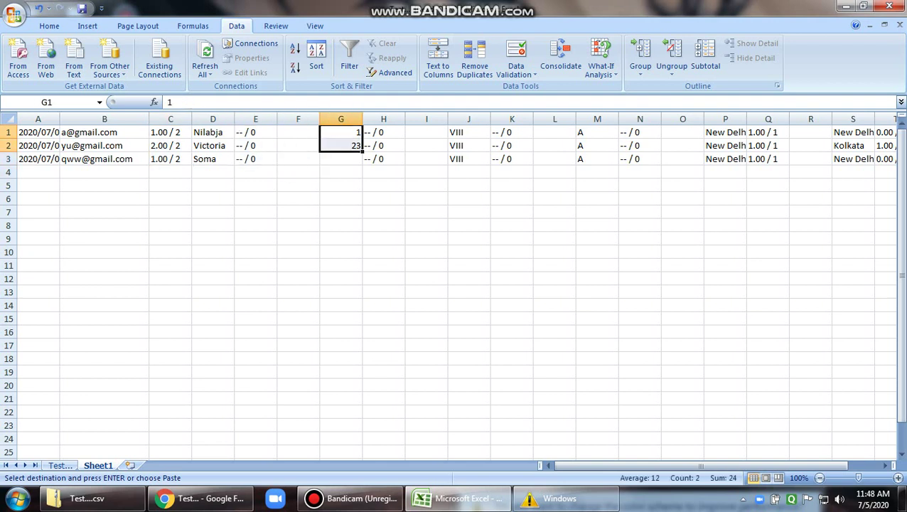
{"action": "key", "text": "Right"}
{"action": "key", "text": "shift+Down"}
{"action": "key", "text": "shift+Down"}
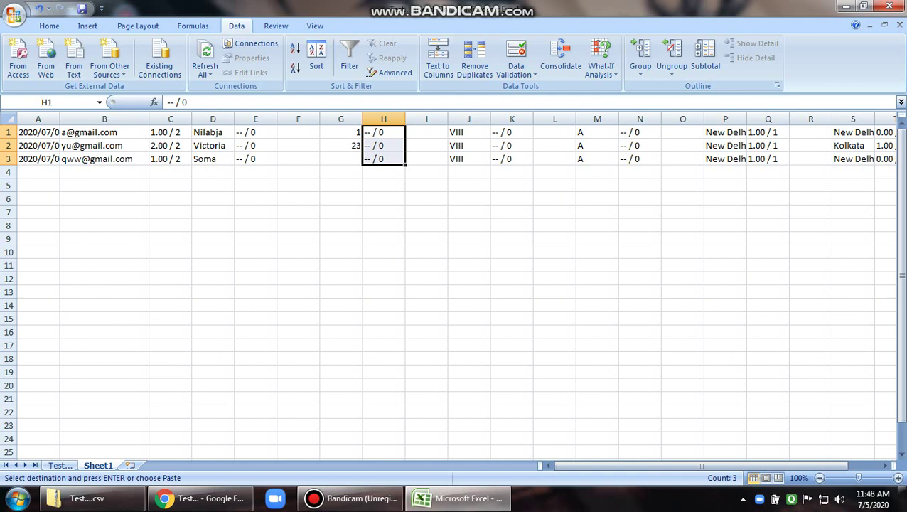
{"action": "left_click_drag", "start_coordinate": [170, 132], "coordinate": [170, 158]}
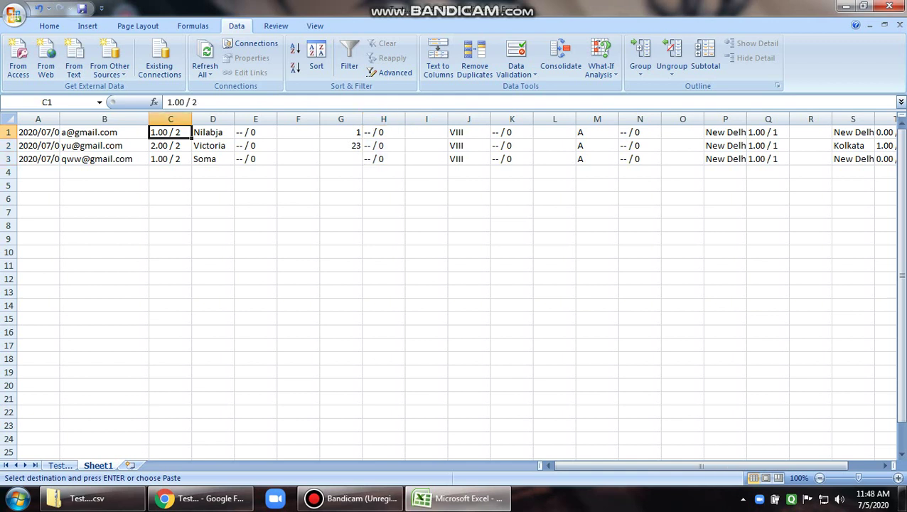